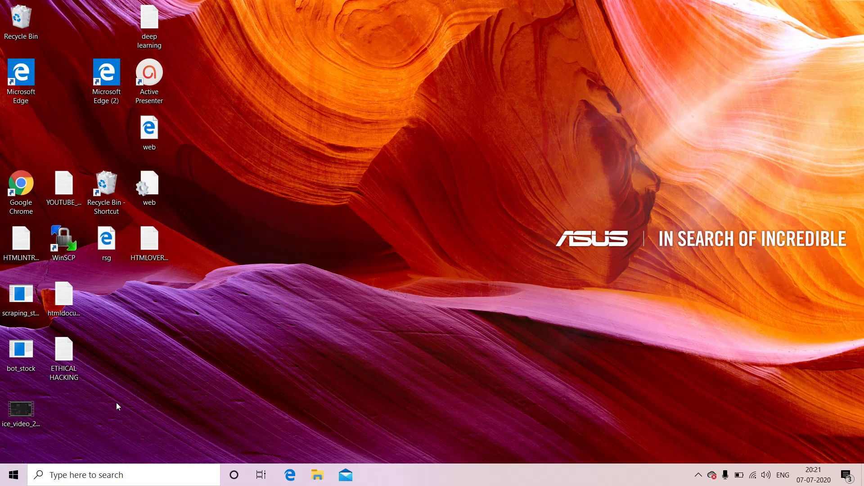
- Open a blank Notepad document and write "2+3" on its first line
{"action": "left_click", "coordinate": [17, 476]}
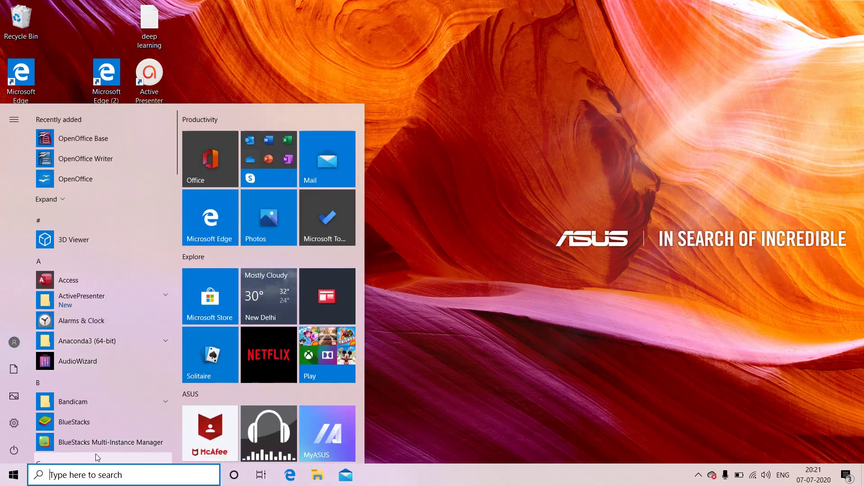
{"action": "type", "text": "NO"}
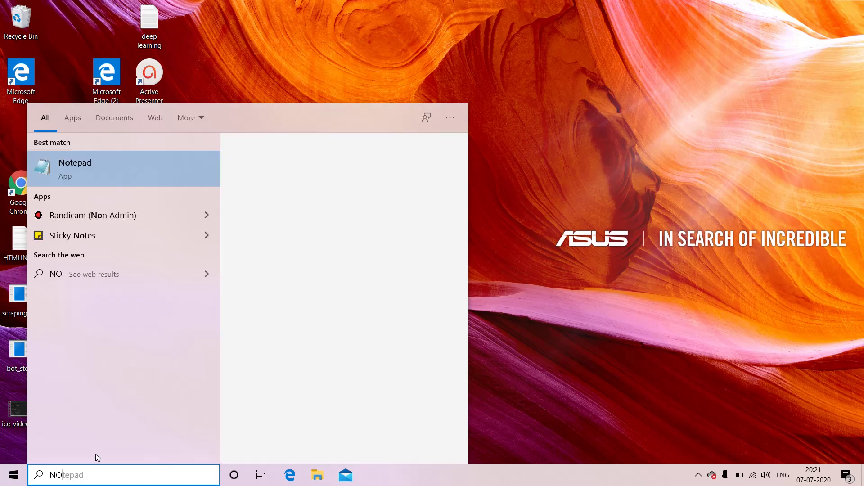
{"action": "key", "text": "Return"}
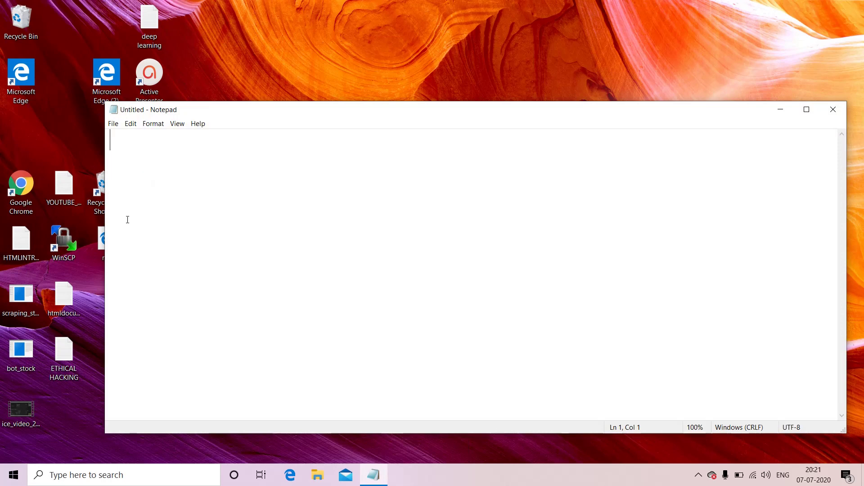
{"action": "type", "text": "2+3"}
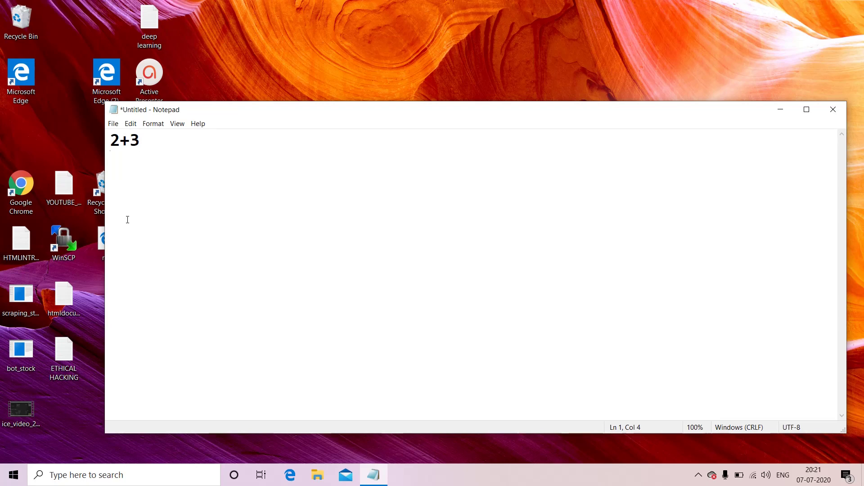
{"action": "key", "text": "Return"}
{"action": "left_click_drag", "start_coordinate": [168, 117], "coordinate": [153, 104]}
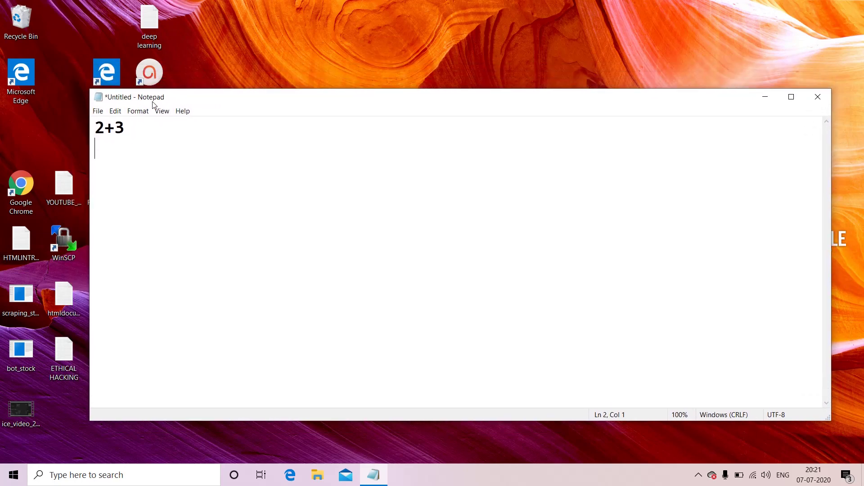
{"action": "double_click", "coordinate": [97, 130]}
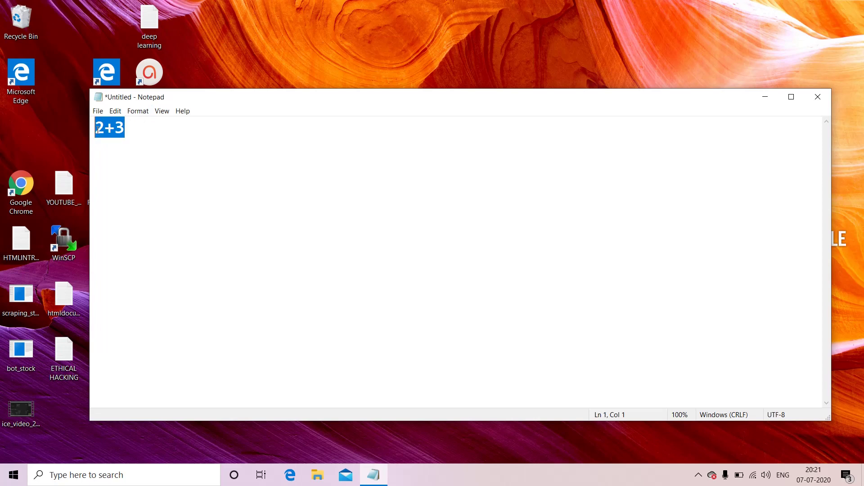
{"action": "left_click", "coordinate": [161, 136]}
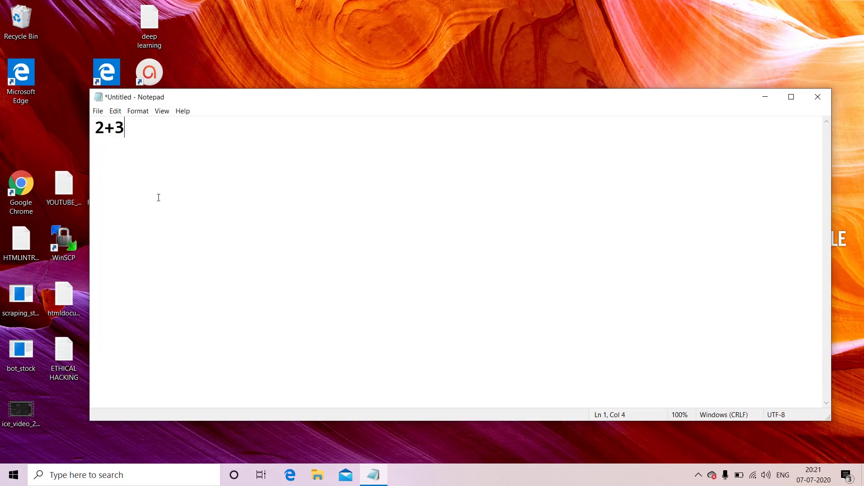
- Add the line "IDE=INTEGRATED DEVELOPMENT ENVIRONMENT" below the sum and minimize the Notepad window
{"action": "key", "text": "Return"}
{"action": "type", "text": "IDE=INTE"}
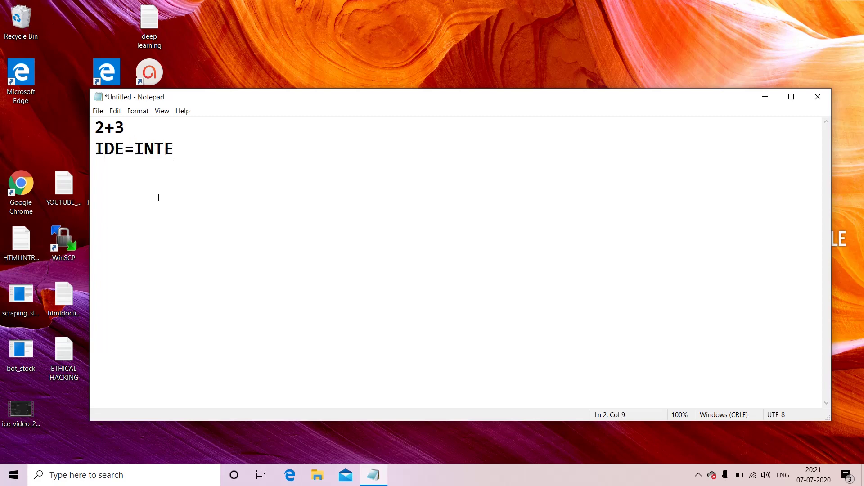
{"action": "type", "text": "GRATED "}
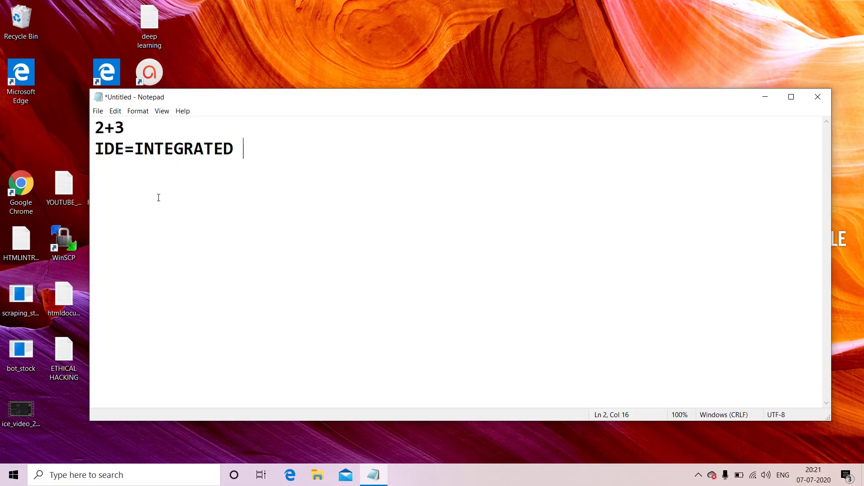
{"action": "type", "text": "DEVELOPME"}
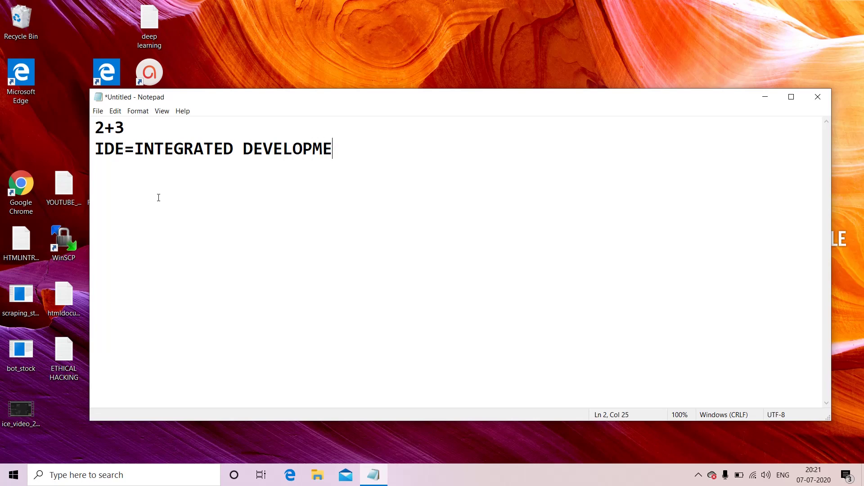
{"action": "type", "text": "NT ENVIRON"}
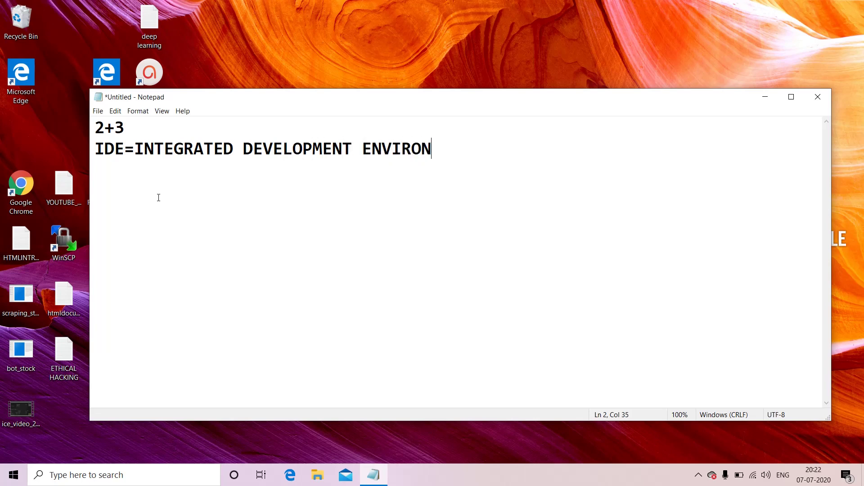
{"action": "type", "text": "MENT"}
{"action": "left_click", "coordinate": [765, 101]}
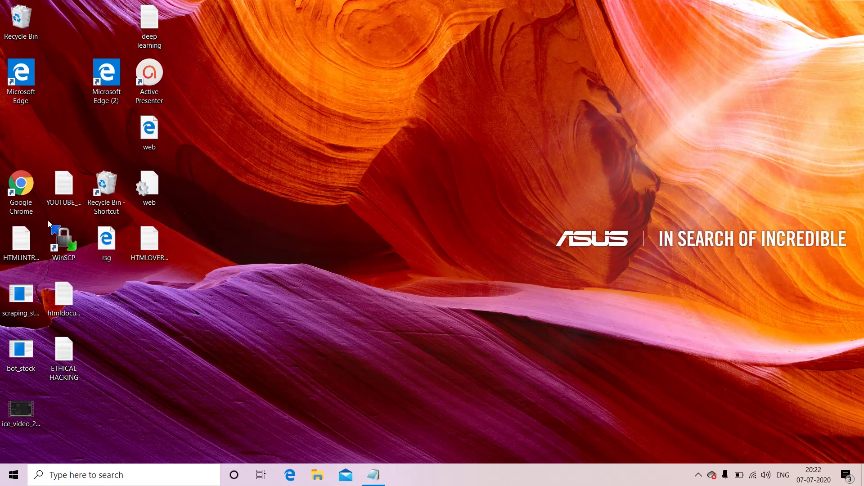
- Switch to Google Chrome and open the python.org website
{"action": "double_click", "coordinate": [29, 195]}
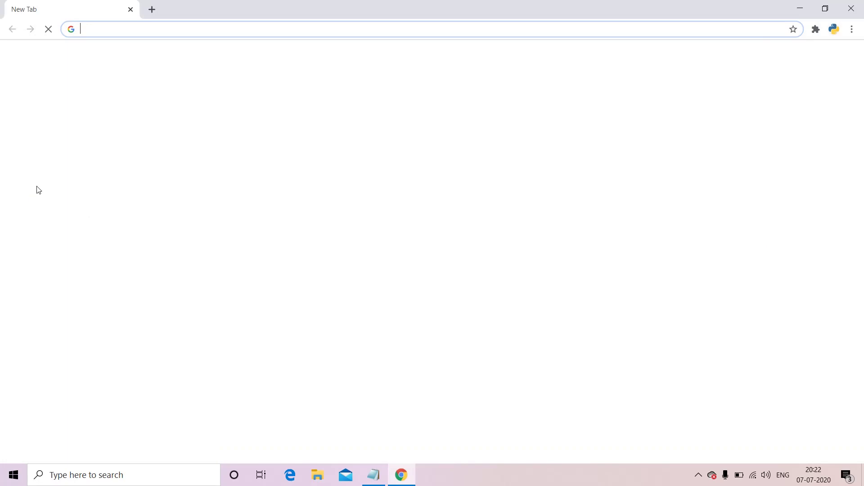
{"action": "left_click", "coordinate": [164, 33]}
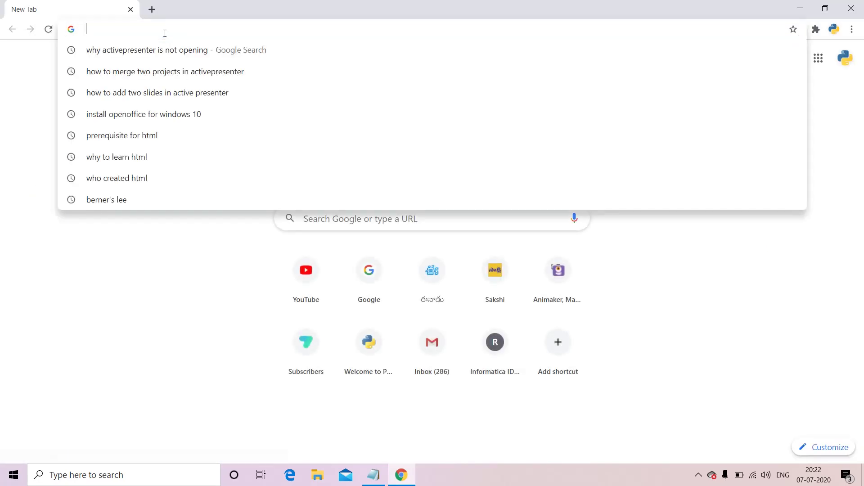
{"action": "type", "text": "PYTHO"}
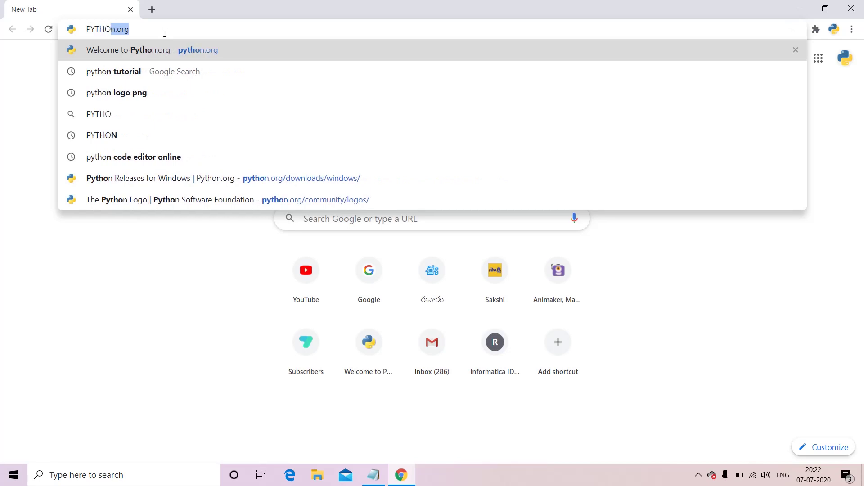
{"action": "type", "text": "N"}
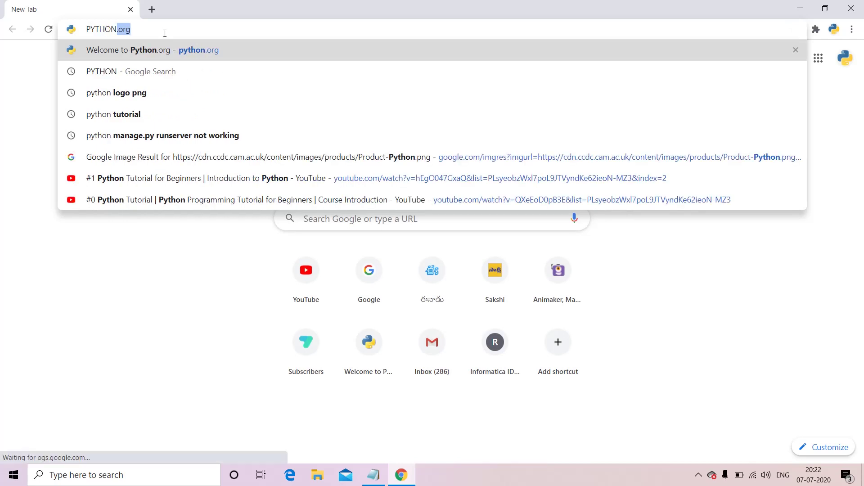
{"action": "key", "text": "Return"}
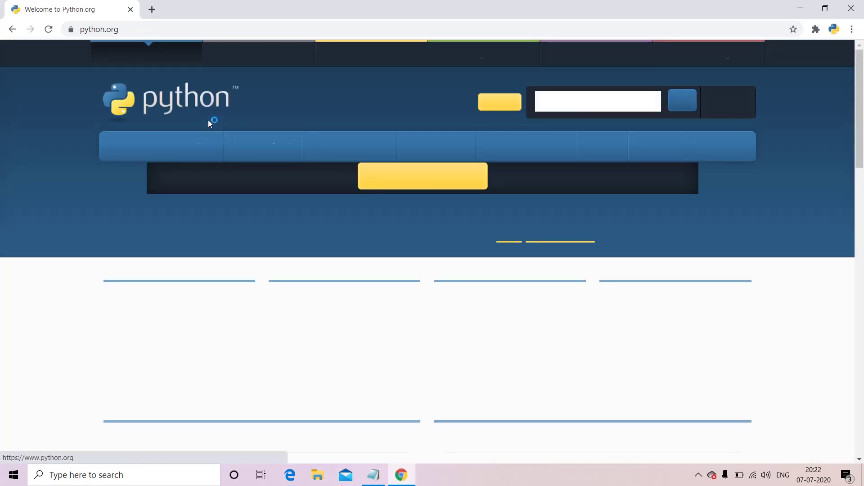
- Go to the Python releases for Windows and open the page of the latest Python 3 release, Python 3.8.3
{"action": "mouse_move", "coordinate": [243, 157]}
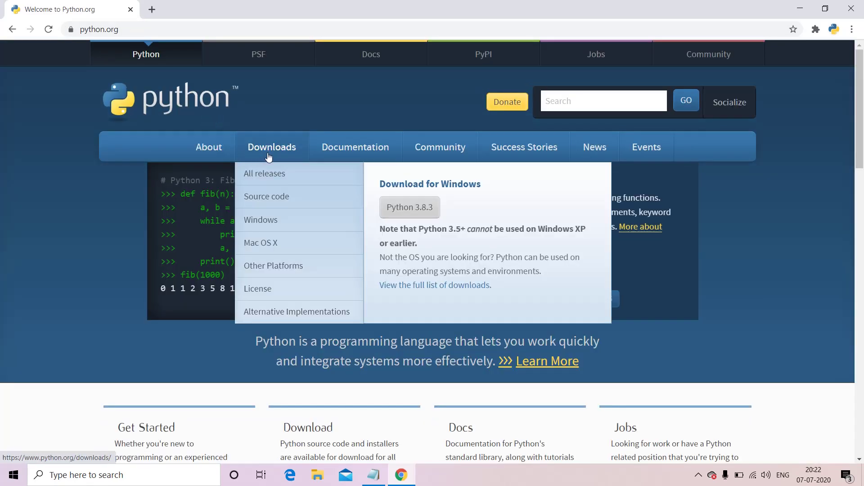
{"action": "left_click", "coordinate": [268, 230]}
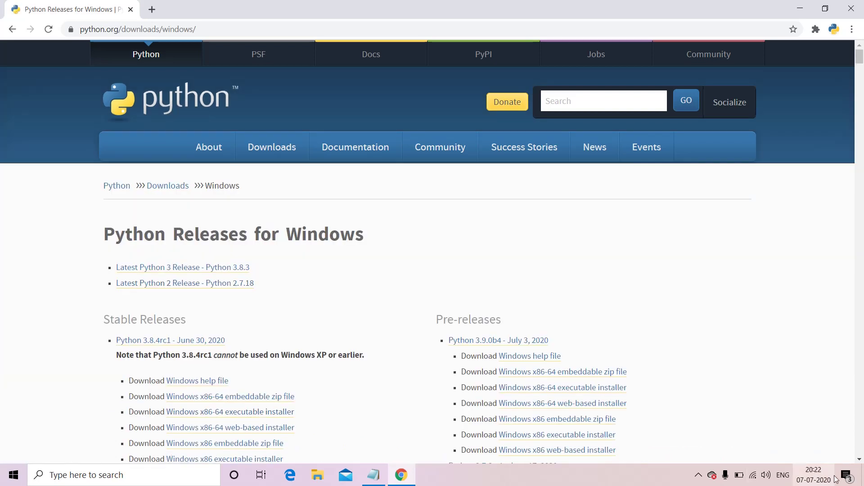
{"action": "left_click", "coordinate": [859, 460]}
{"action": "scroll", "coordinate": [859, 459], "scroll_direction": "down", "scroll_amount": 2}
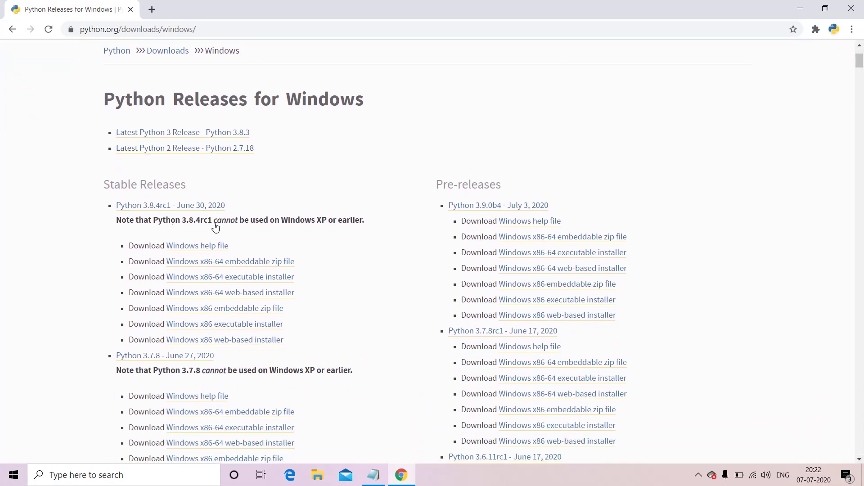
{"action": "left_click", "coordinate": [228, 135]}
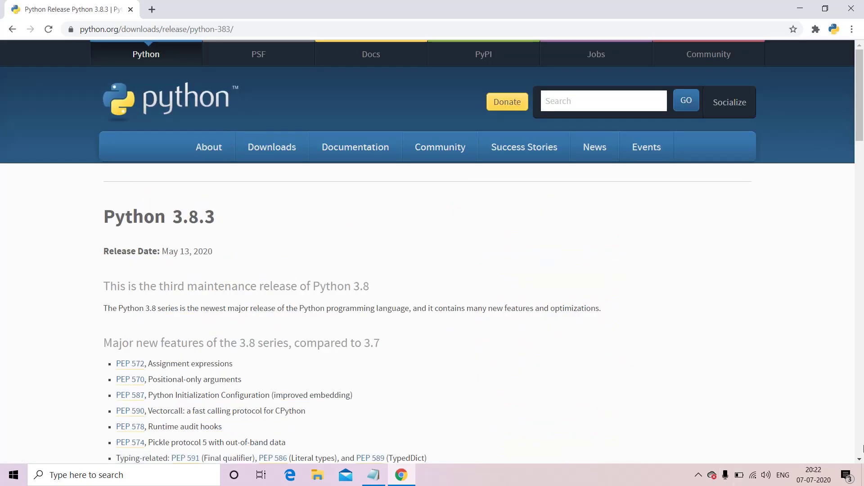
- Download the Windows x86-64 executable installer from the Files table of the Python 3.8.3 release page
{"action": "scroll", "coordinate": [860, 459], "scroll_direction": "down", "scroll_amount": 7}
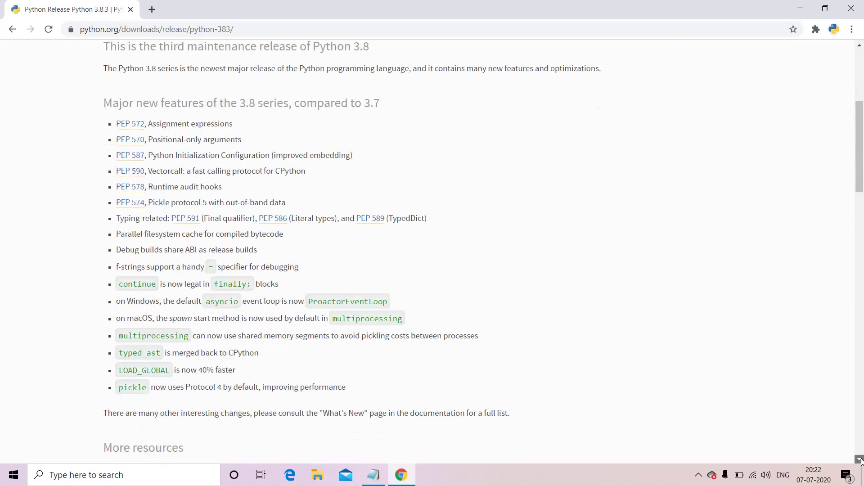
{"action": "scroll", "coordinate": [861, 459], "scroll_direction": "down", "scroll_amount": 15}
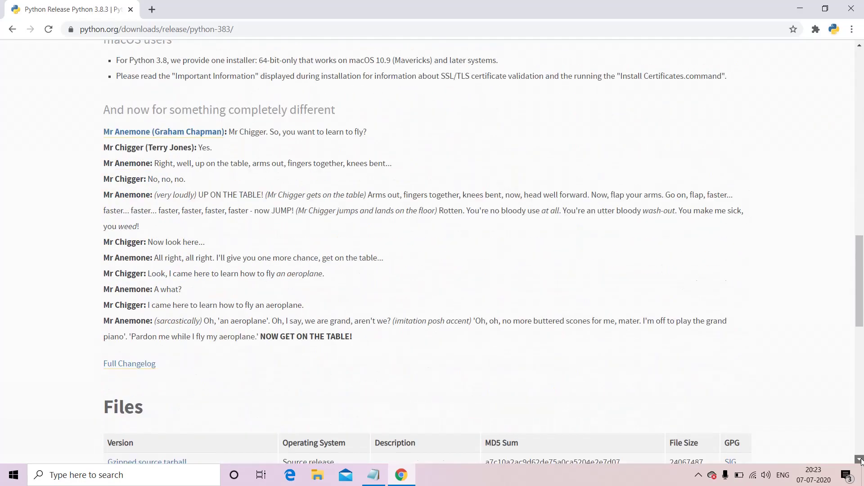
{"action": "scroll", "coordinate": [860, 460], "scroll_direction": "down", "scroll_amount": 7}
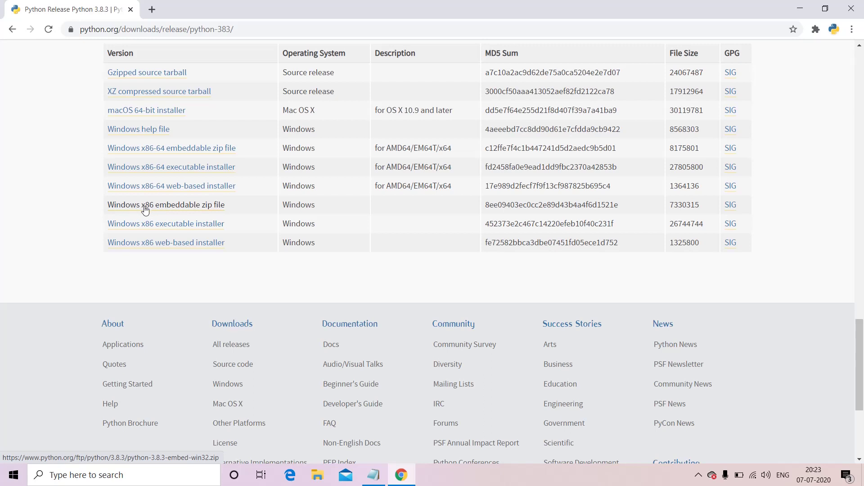
{"action": "left_click", "coordinate": [191, 175]}
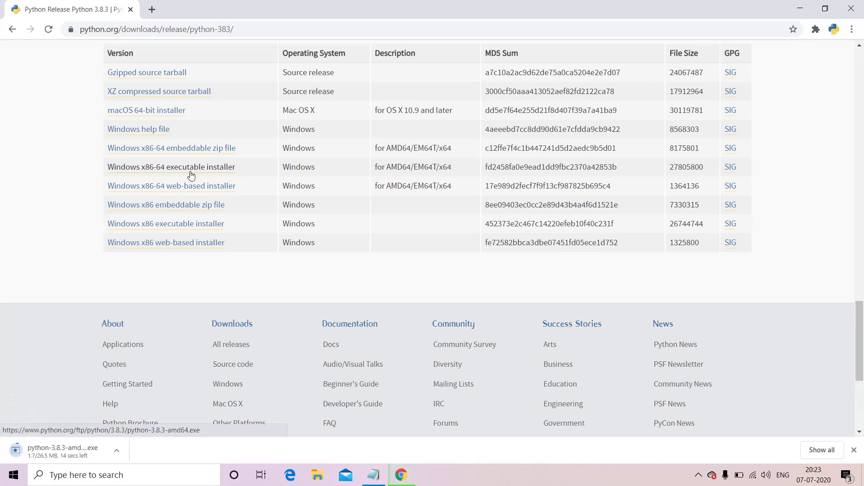
{"action": "left_click", "coordinate": [191, 173]}
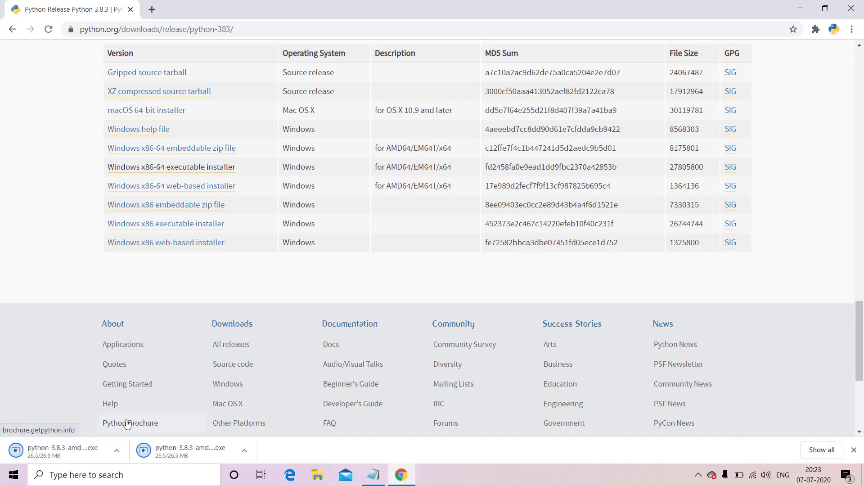
- Run the downloaded Python 3.8.3 installer and enable adding Python 3.8 to PATH
{"action": "left_click", "coordinate": [245, 457]}
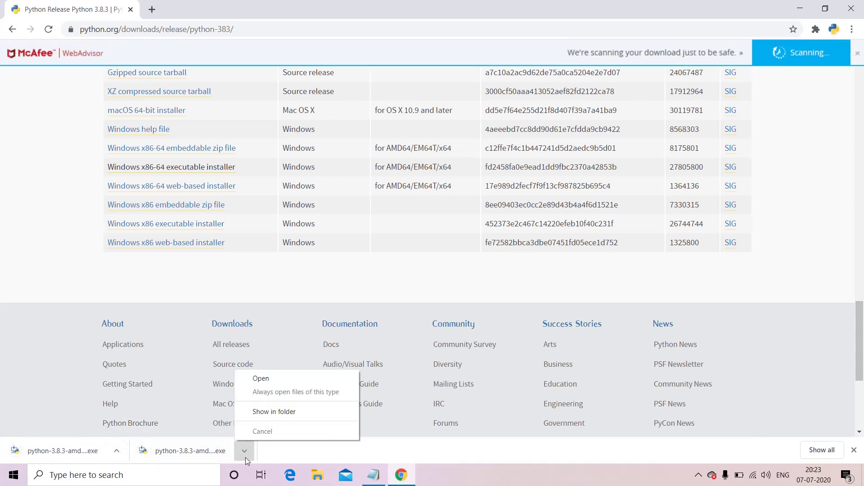
{"action": "left_click", "coordinate": [275, 382]}
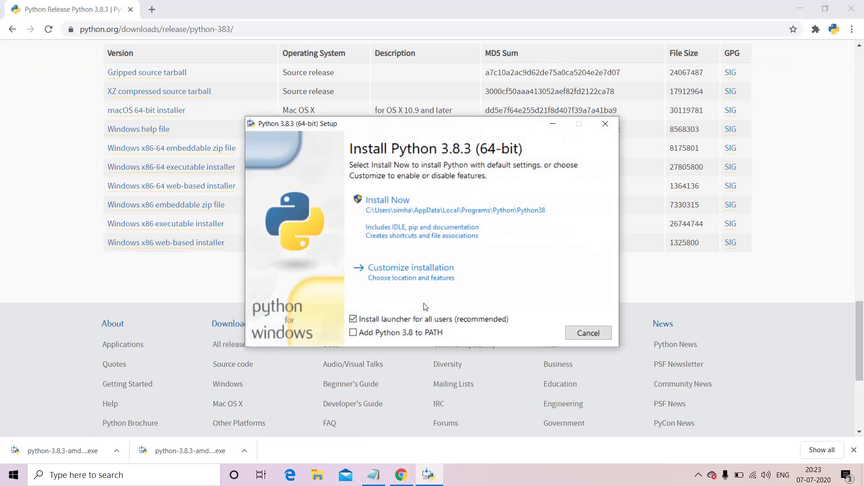
{"action": "left_click", "coordinate": [354, 335]}
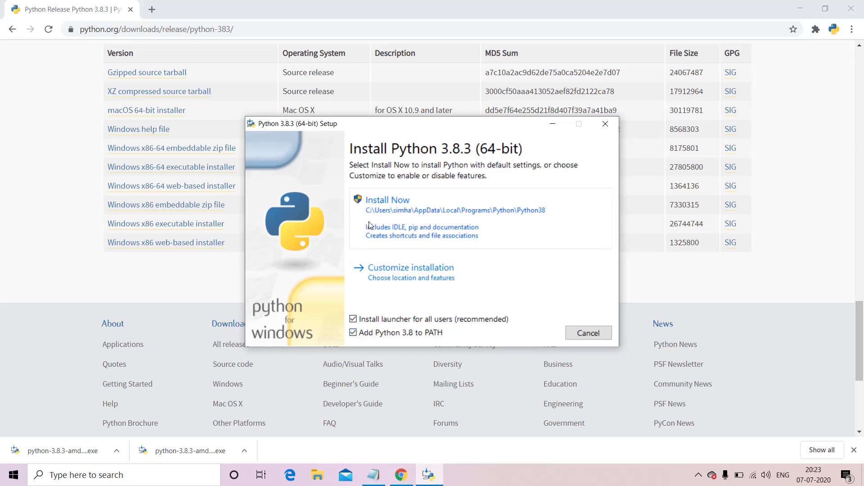
- Check the optional features of the customized installation, return and install Python 3.8.3 with default settings, closing the setup when done
{"action": "left_click", "coordinate": [399, 281]}
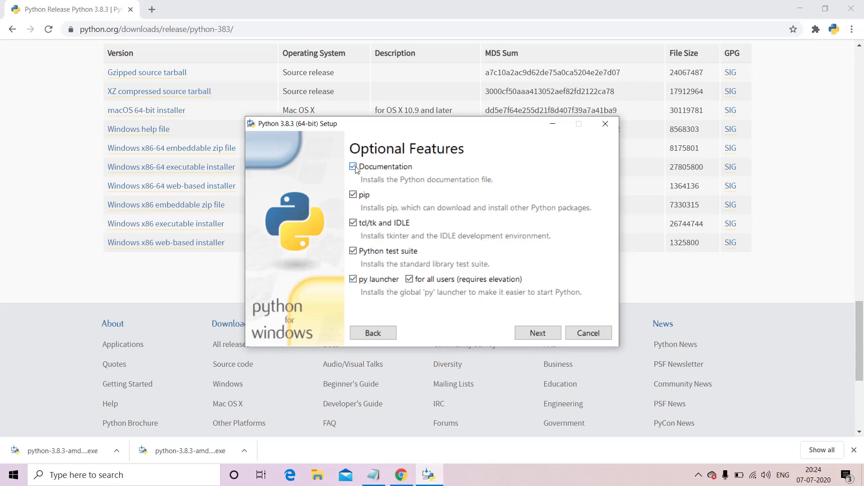
{"action": "left_click", "coordinate": [374, 334]}
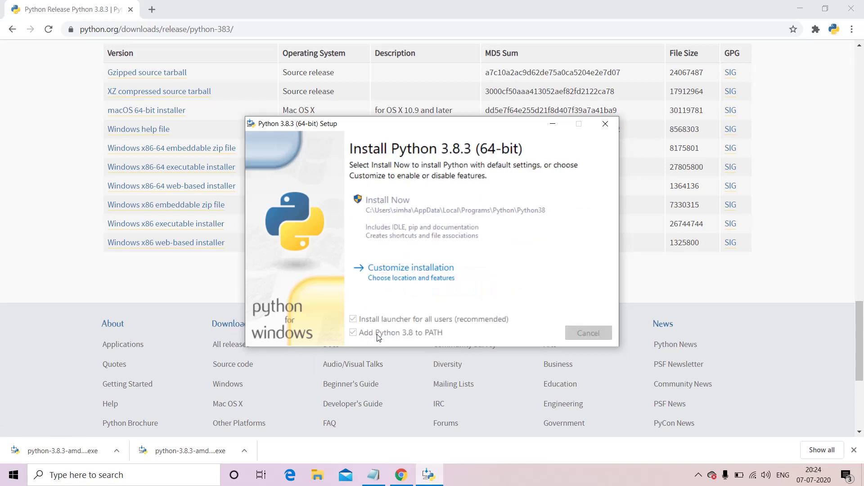
{"action": "left_click", "coordinate": [392, 229]}
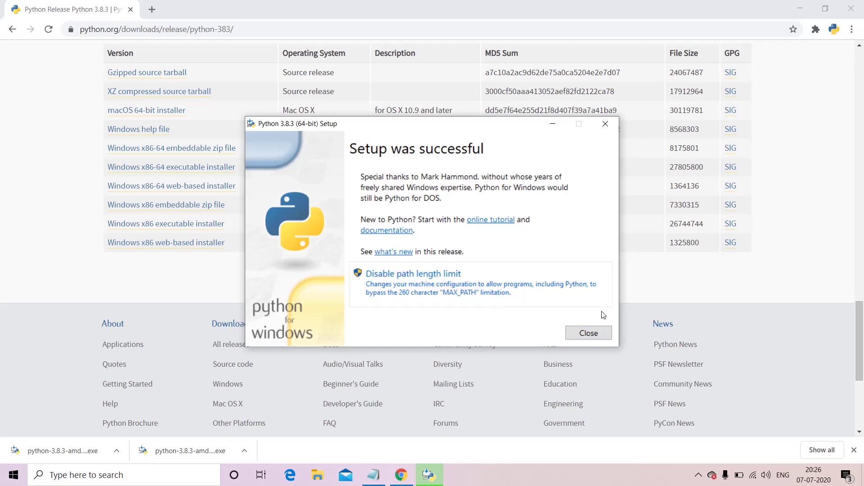
{"action": "left_click", "coordinate": [596, 331]}
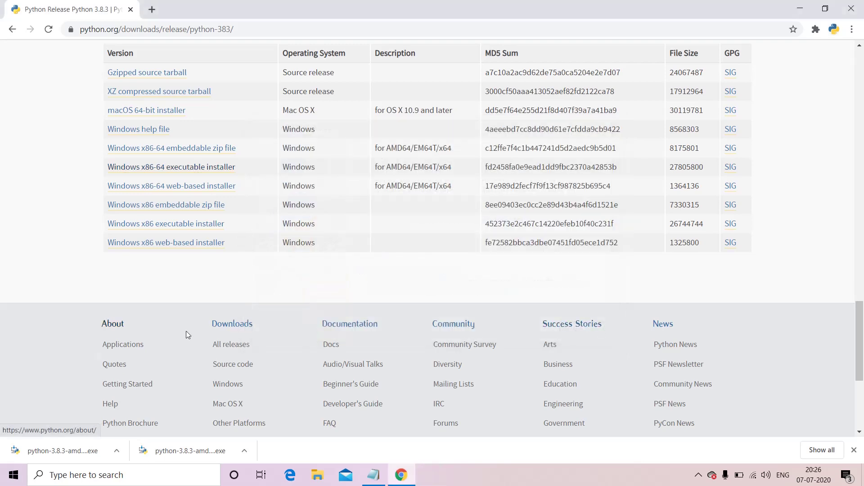
- Search Windows for PY to look at the installed Python programs, and clear the search text
{"action": "left_click", "coordinate": [13, 475]}
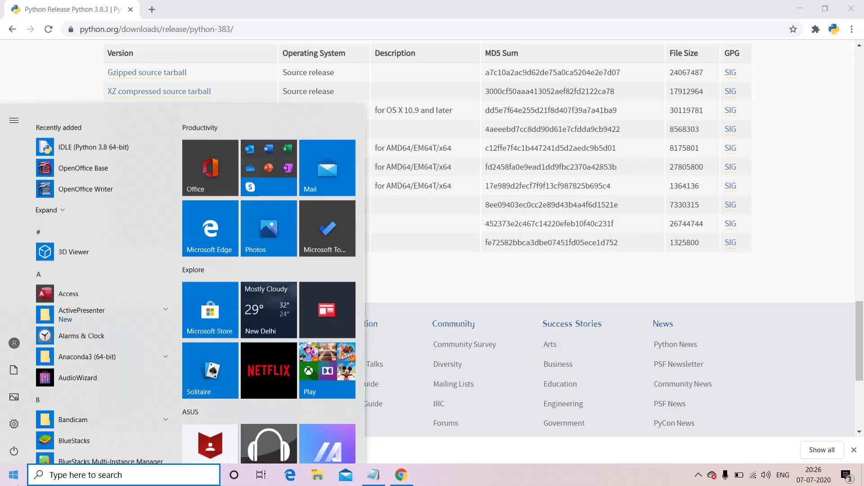
{"action": "left_click", "coordinate": [87, 475]}
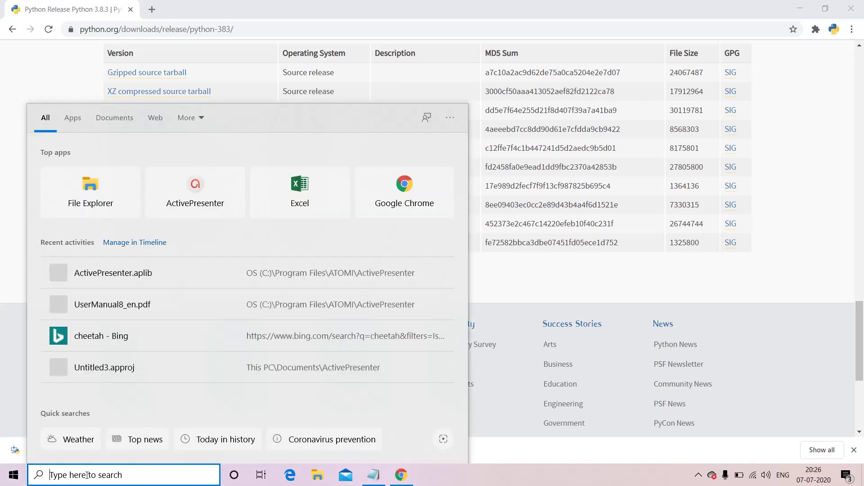
{"action": "type", "text": "P"}
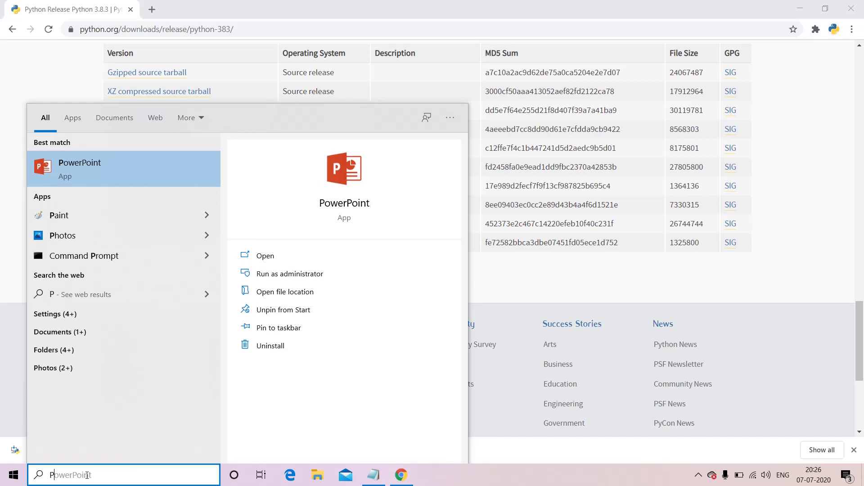
{"action": "type", "text": "Y"}
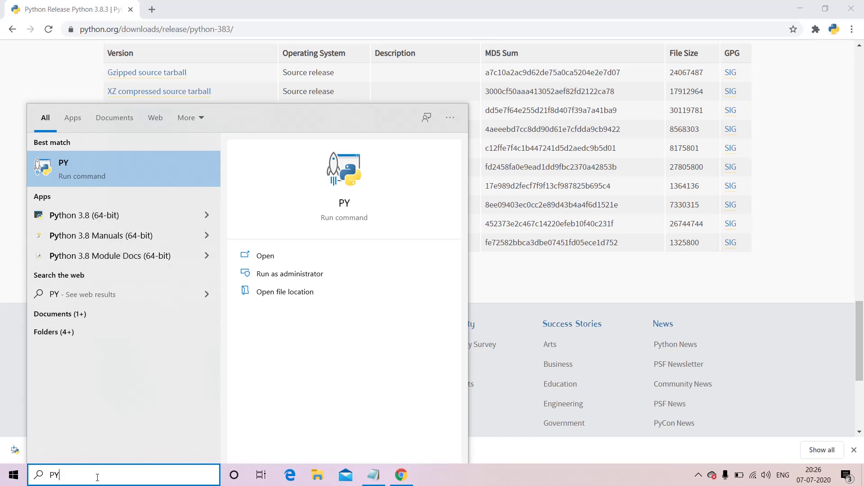
{"action": "key", "text": "BackSpace"}
{"action": "key", "text": "BackSpace"}
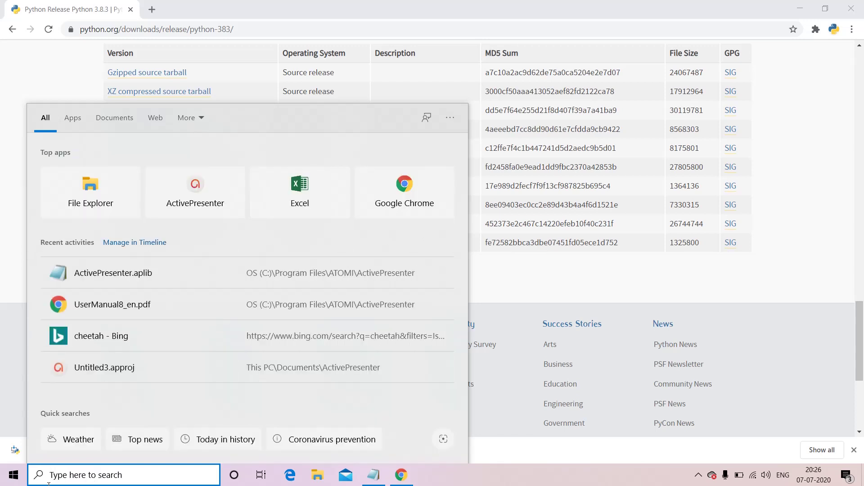
- Find IDLE (Python 3.8 64-bit) by searching Windows for ID and launch it
{"action": "type", "text": "I"}
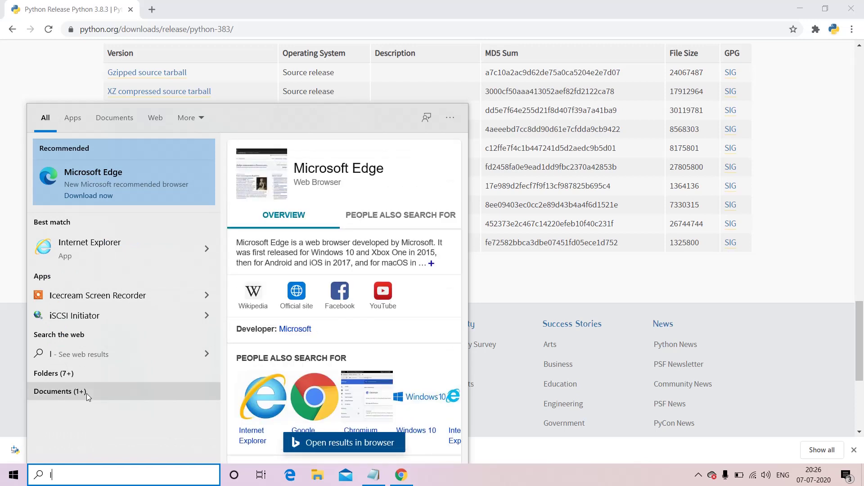
{"action": "type", "text": "D"}
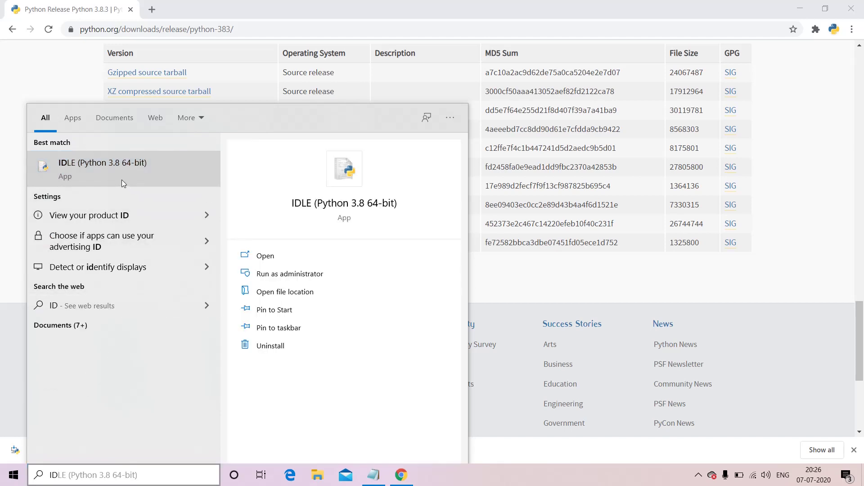
{"action": "left_click", "coordinate": [155, 166]}
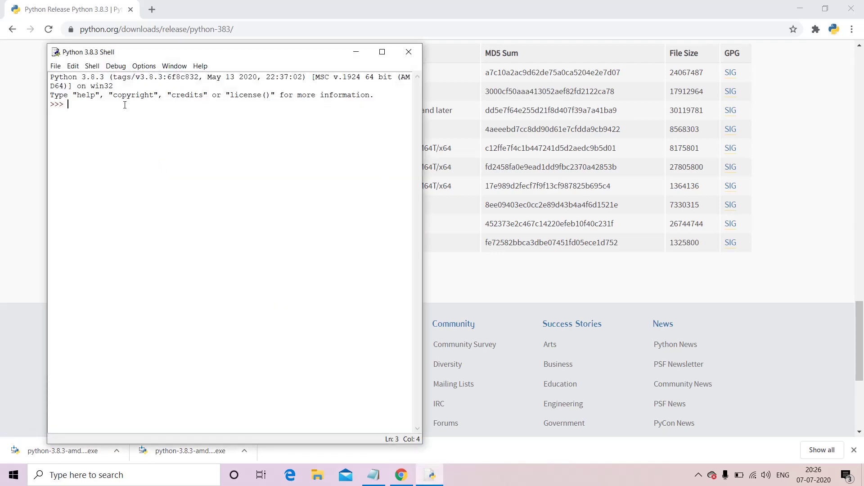
- Evaluate 2+3 in the Python 3.8.3 Shell and minimize the shell window
{"action": "type", "text": "2+3"}
{"action": "key", "text": "Return"}
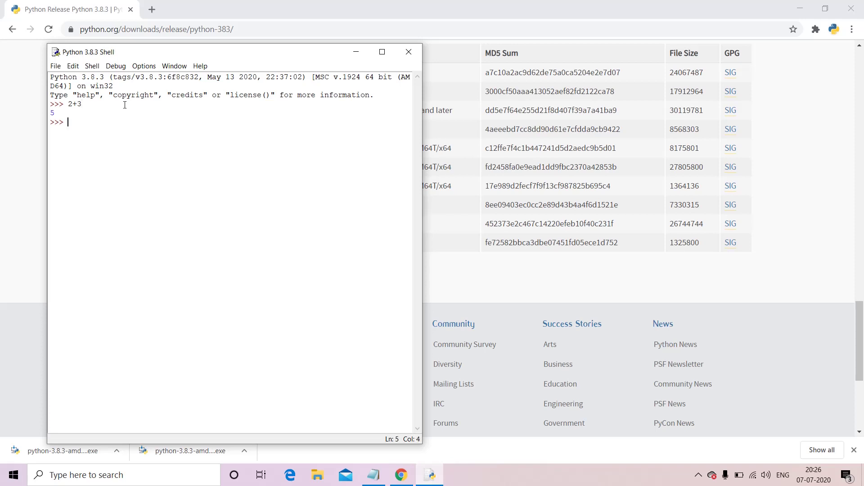
{"action": "left_click", "coordinate": [356, 52]}
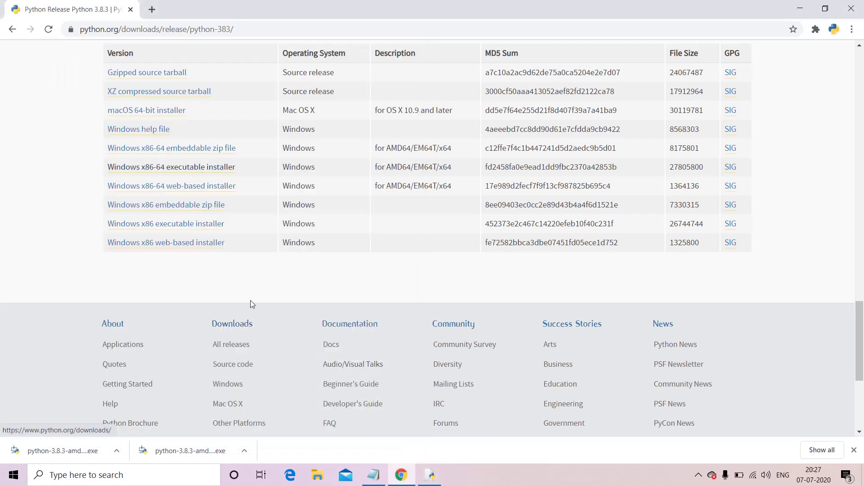
{"action": "left_click", "coordinate": [13, 475]}
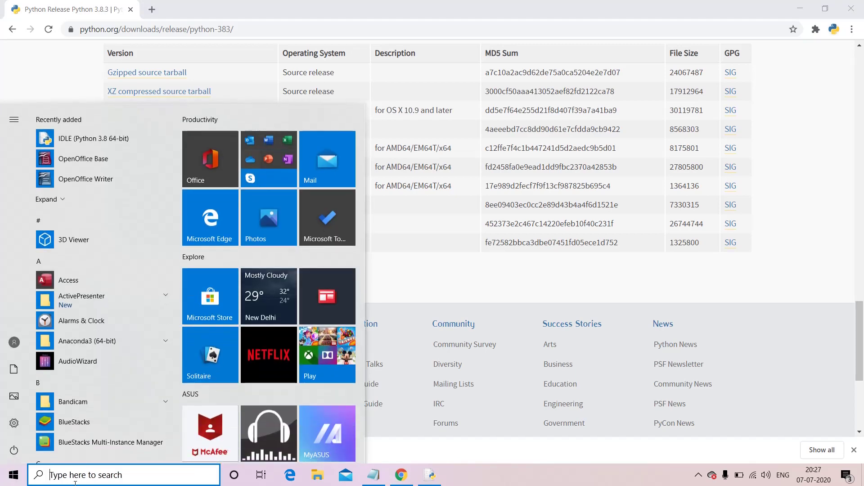
{"action": "left_click", "coordinate": [44, 82]}
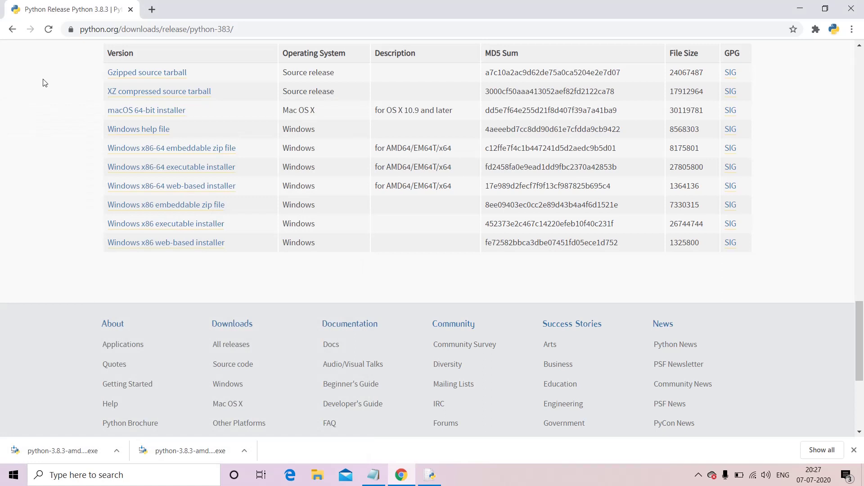
- Search Google for "install pycharm" in a new browser tab
{"action": "left_click", "coordinate": [145, 13]}
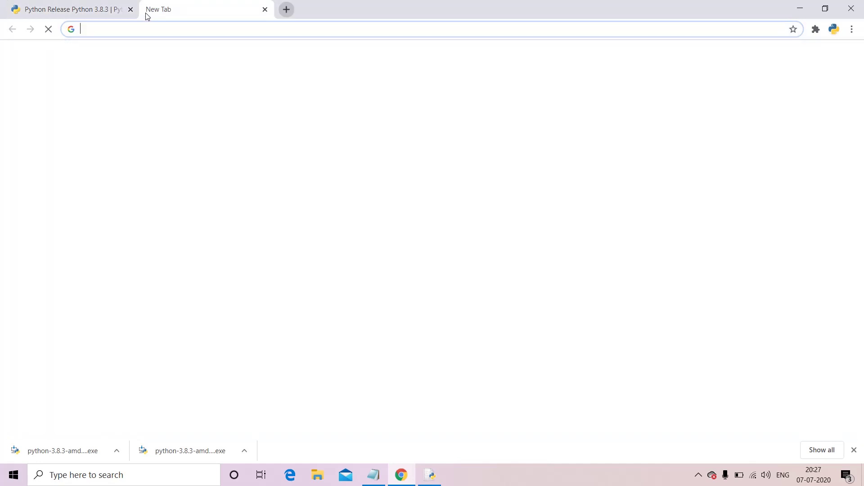
{"action": "left_click", "coordinate": [144, 28]}
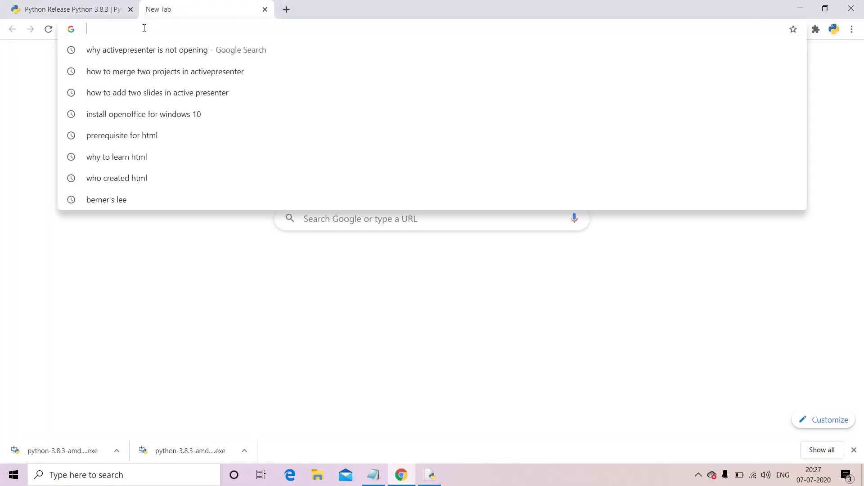
{"action": "type", "text": "INSTALL"}
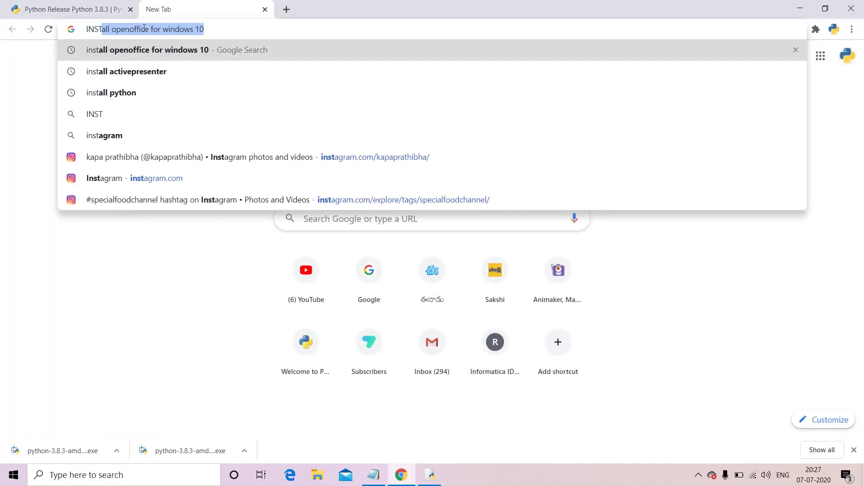
{"action": "type", "text": " PYT"}
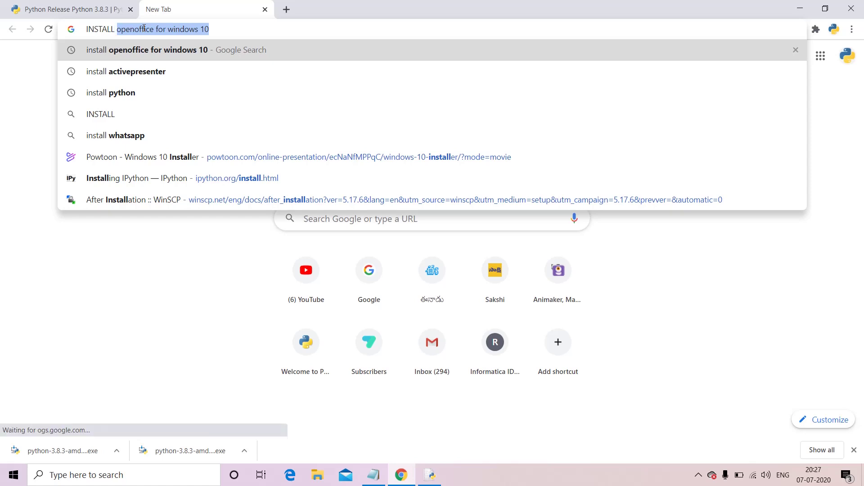
{"action": "key", "text": "BackSpace"}
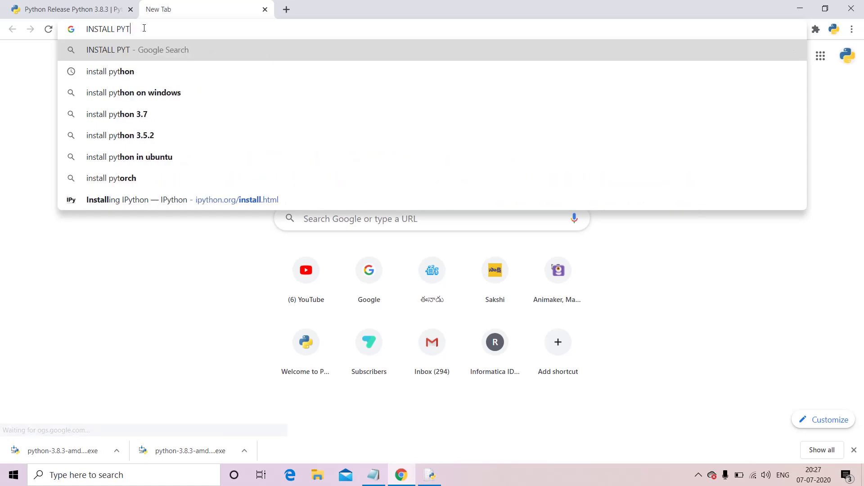
{"action": "key", "text": "BackSpace"}
{"action": "type", "text": "CHAR"}
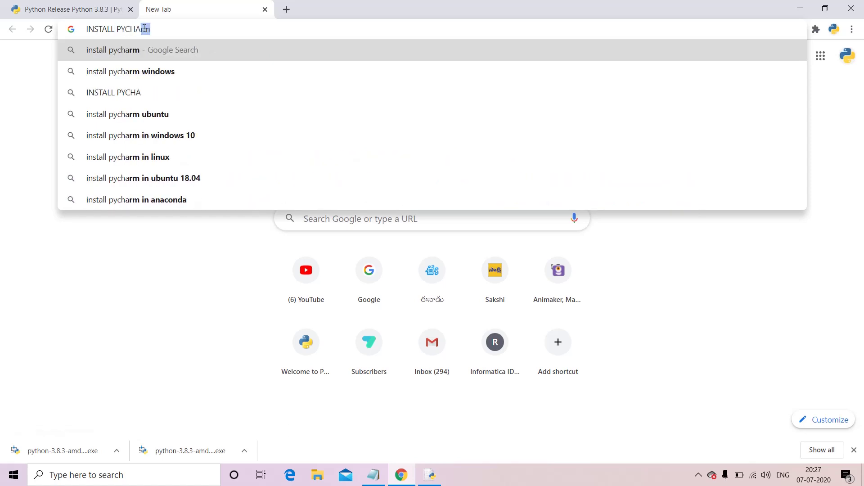
{"action": "type", "text": "M"}
{"action": "key", "text": "Return"}
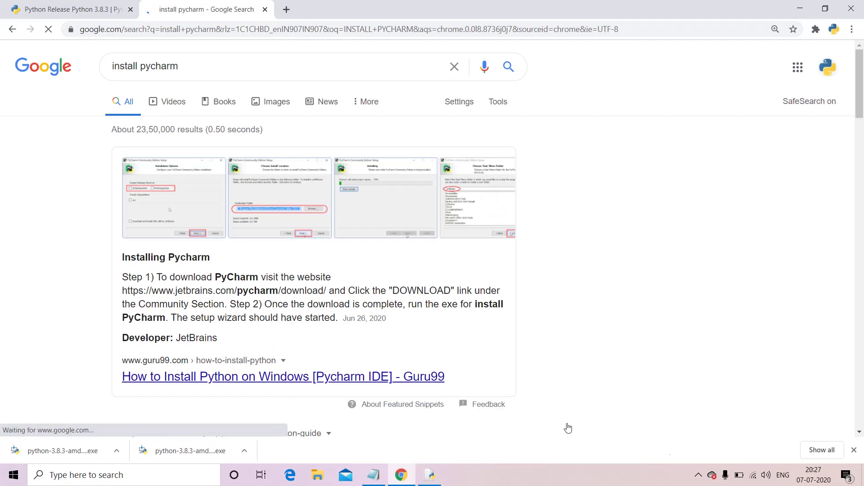
- Open the JetBrains Install PyCharm help page from the results and look over its introduction and system requirements
{"action": "scroll", "coordinate": [677, 263], "scroll_direction": "down", "scroll_amount": 5}
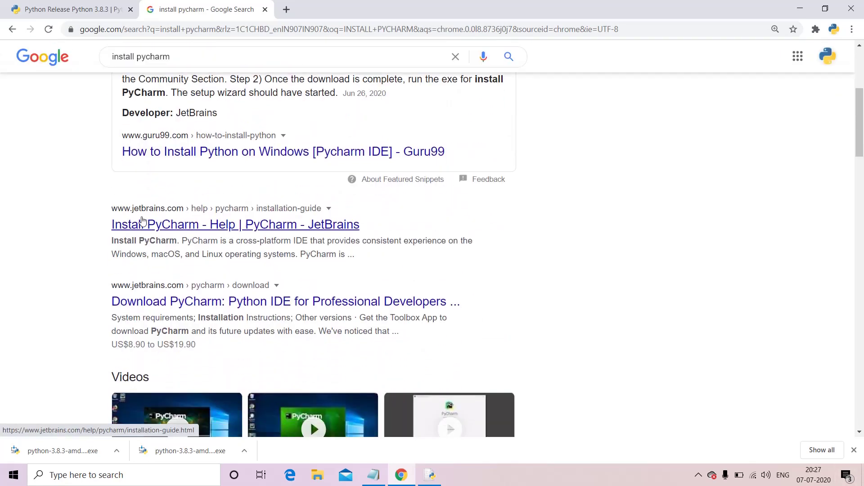
{"action": "left_click", "coordinate": [163, 230]}
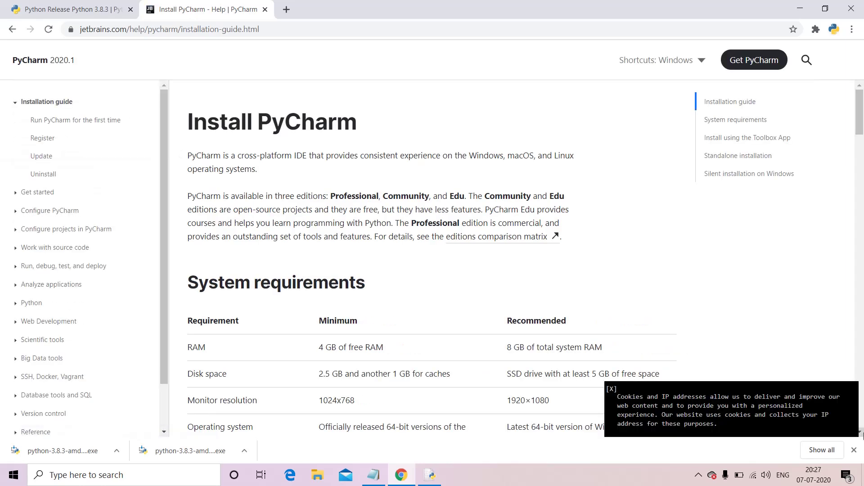
{"action": "scroll", "coordinate": [860, 434], "scroll_direction": "down", "scroll_amount": 3}
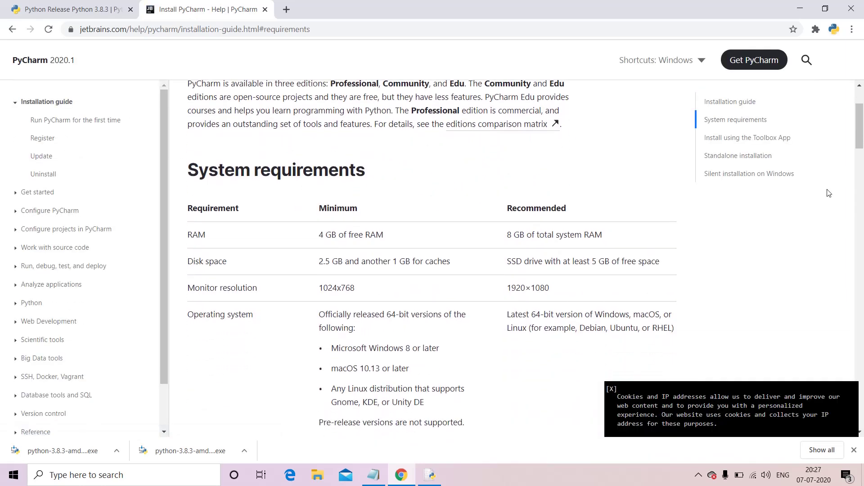
{"action": "left_click", "coordinate": [859, 88]}
{"action": "left_click", "coordinate": [859, 86]}
{"action": "left_click", "coordinate": [859, 86]}
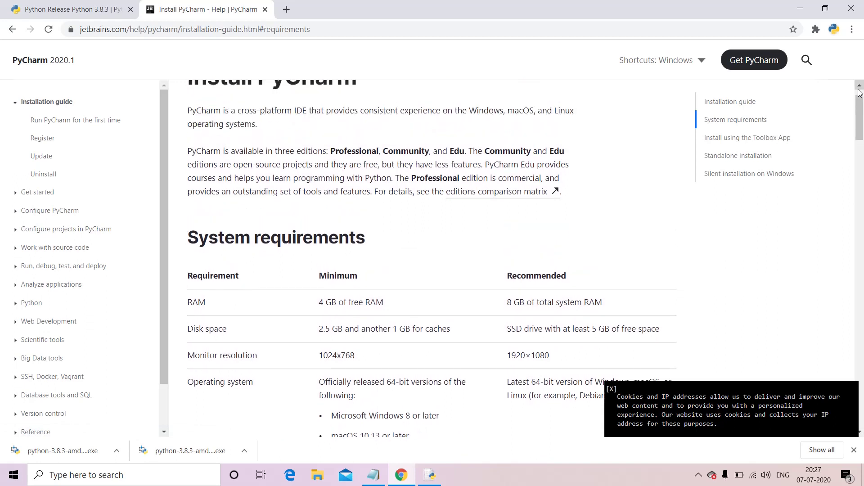
{"action": "left_click", "coordinate": [859, 87]}
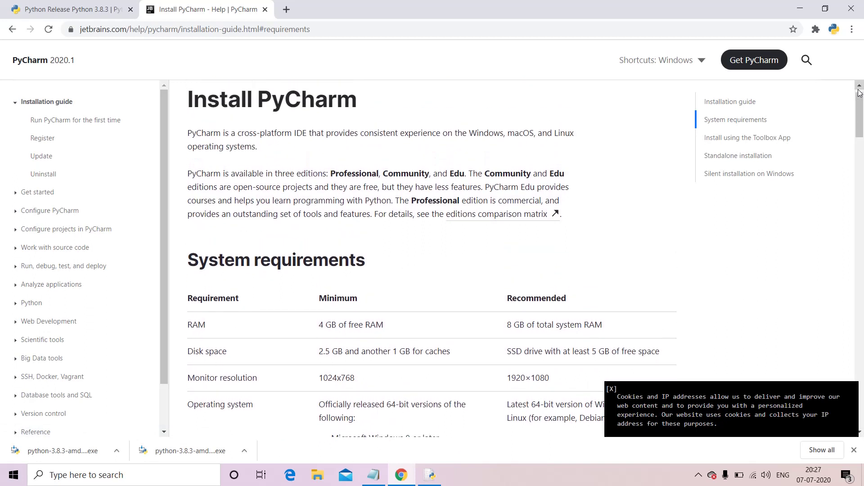
- Go to the PyCharm download page for Windows and dismiss the JetBrains Academy banner
{"action": "left_click", "coordinate": [750, 71]}
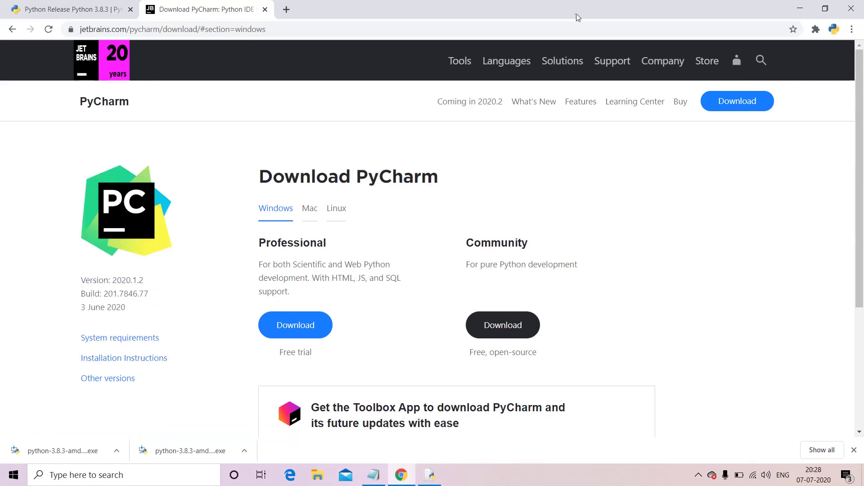
{"action": "mouse_move", "coordinate": [562, 61]}
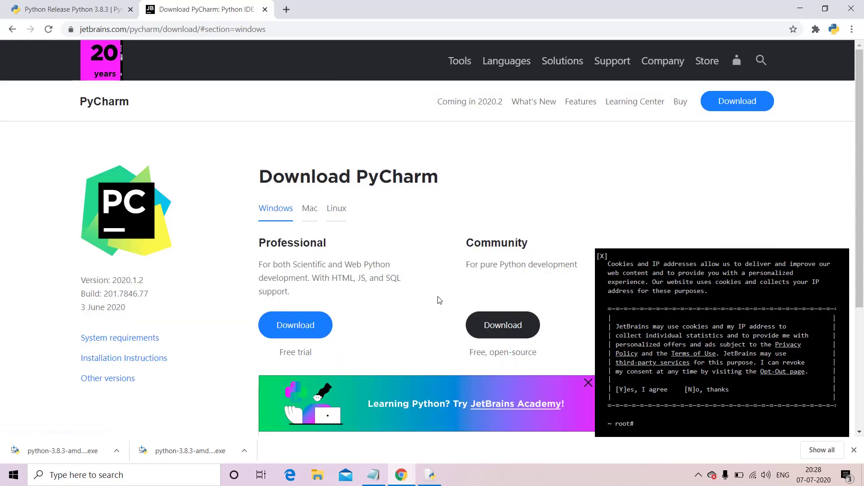
{"action": "left_click", "coordinate": [588, 383]}
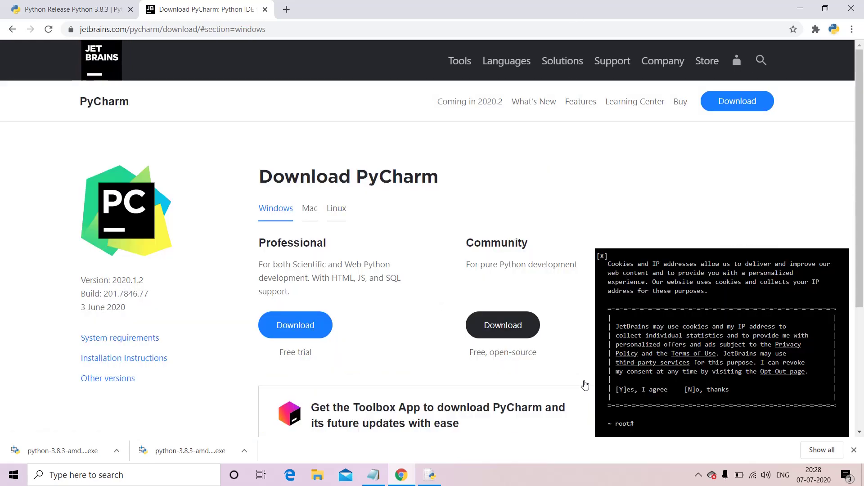
- Compare the descriptions of the Professional and Community editions on the PyCharm download page
{"action": "double_click", "coordinate": [283, 245]}
{"action": "double_click", "coordinate": [517, 245]}
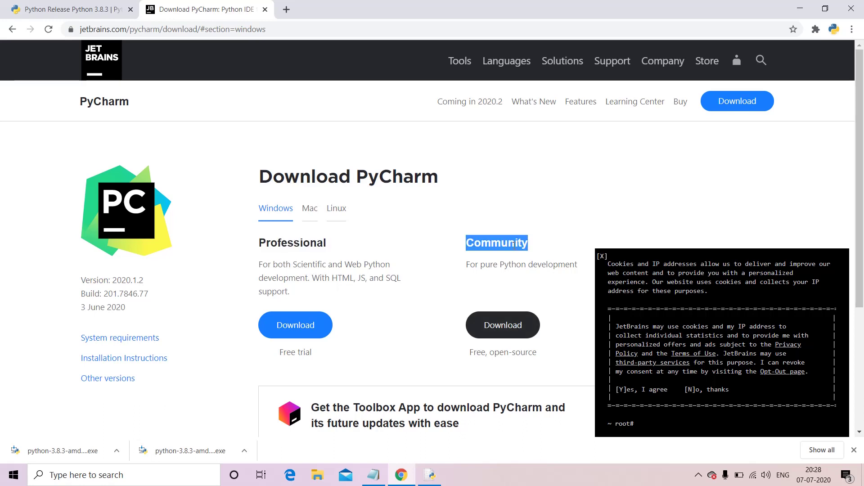
{"action": "double_click", "coordinate": [365, 266]}
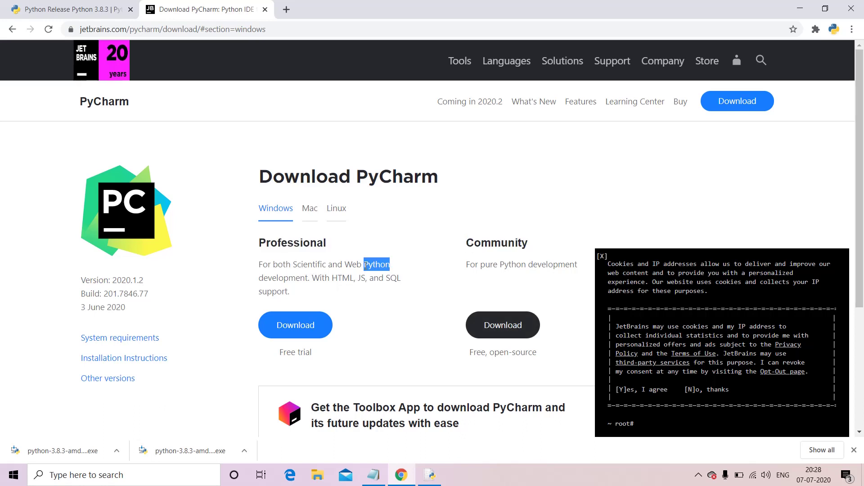
{"action": "double_click", "coordinate": [315, 265]}
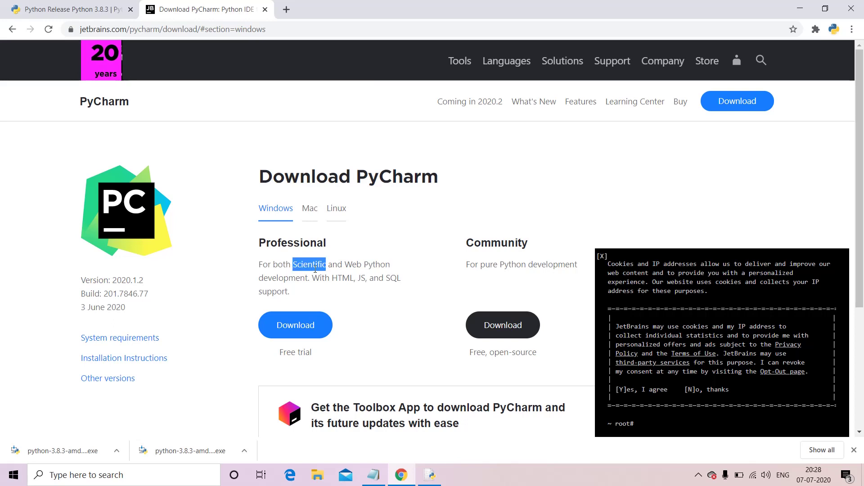
{"action": "triple_click", "coordinate": [329, 276]}
{"action": "left_click_drag", "start_coordinate": [329, 275], "coordinate": [488, 271]}
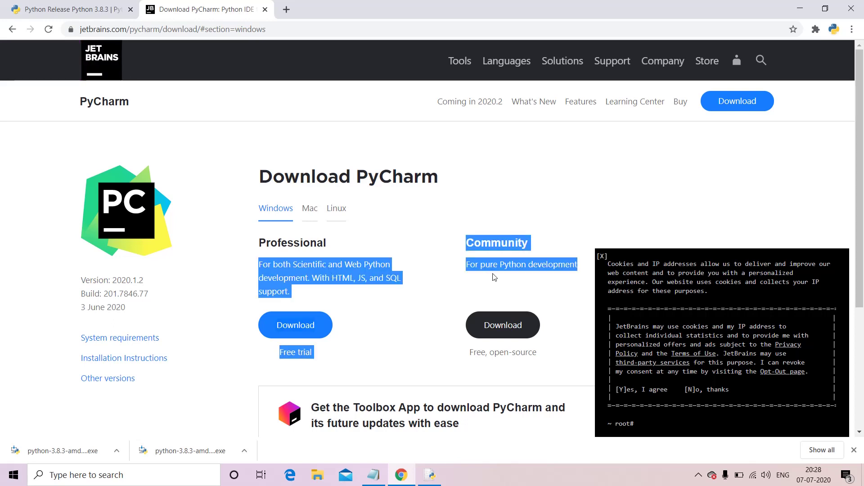
{"action": "left_click", "coordinate": [489, 272]}
{"action": "double_click", "coordinate": [489, 273]}
{"action": "triple_click", "coordinate": [490, 272]}
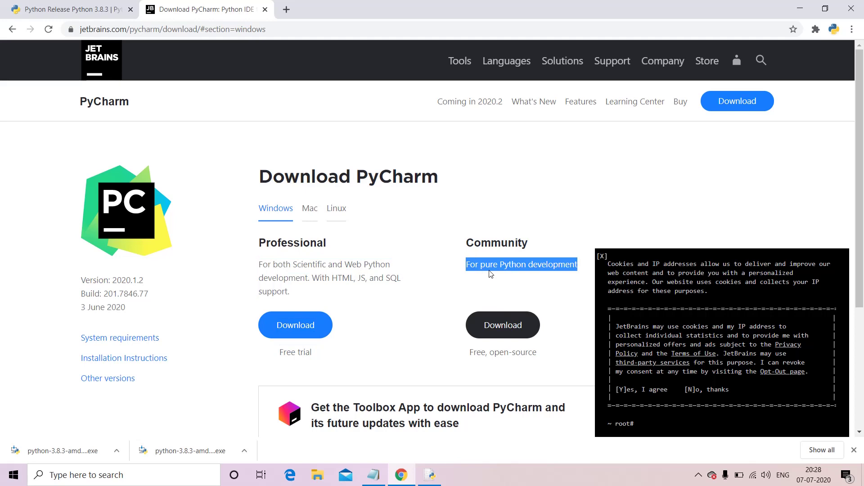
{"action": "left_click", "coordinate": [490, 274]}
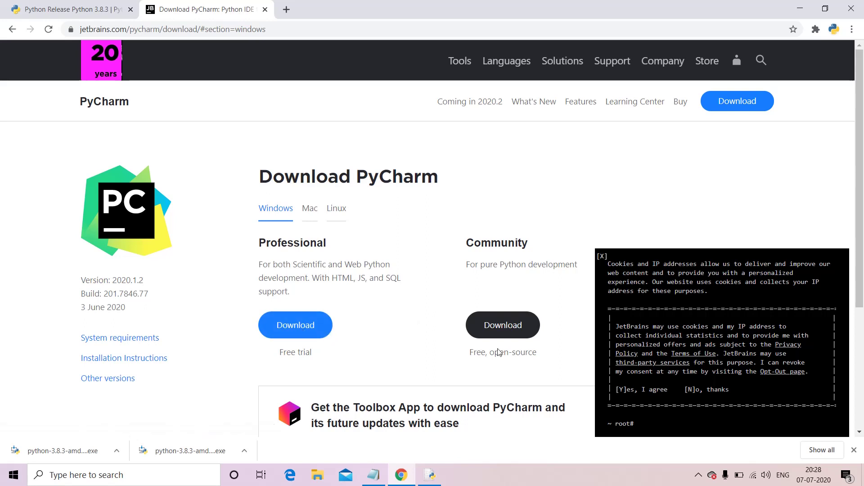
{"action": "triple_click", "coordinate": [348, 282]}
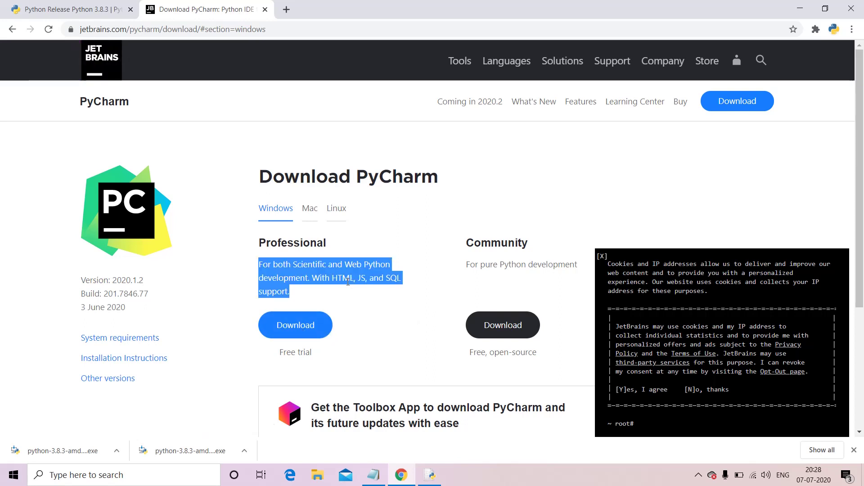
{"action": "left_click", "coordinate": [348, 282]}
{"action": "triple_click", "coordinate": [348, 282]}
{"action": "left_click", "coordinate": [397, 282]}
{"action": "triple_click", "coordinate": [397, 282]}
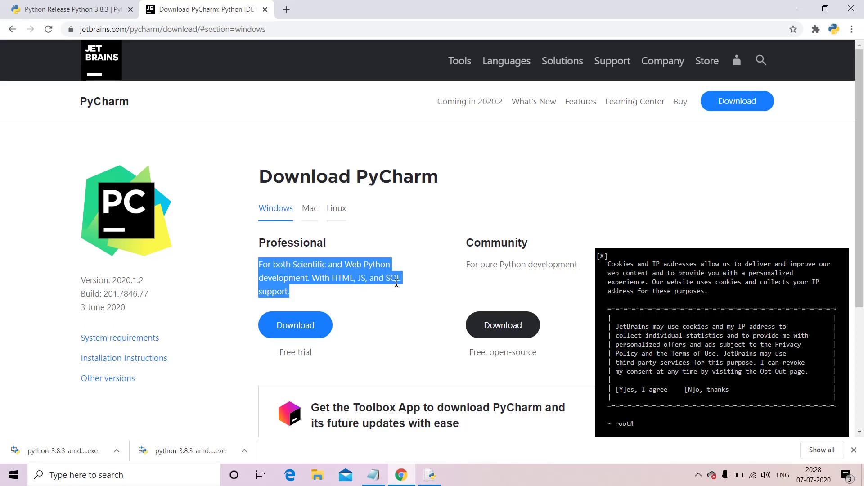
- Download the free, open-source Community edition of PyCharm for Windows
{"action": "left_click", "coordinate": [397, 283]}
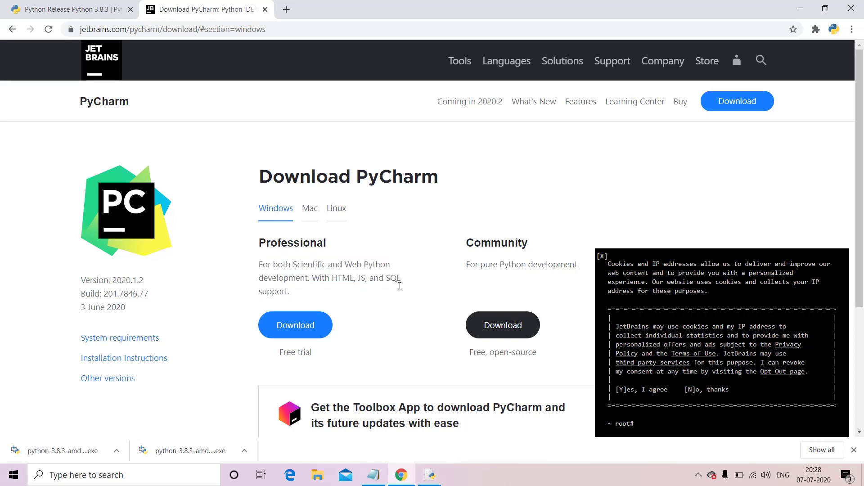
{"action": "double_click", "coordinate": [487, 262]}
{"action": "left_click", "coordinate": [486, 262]}
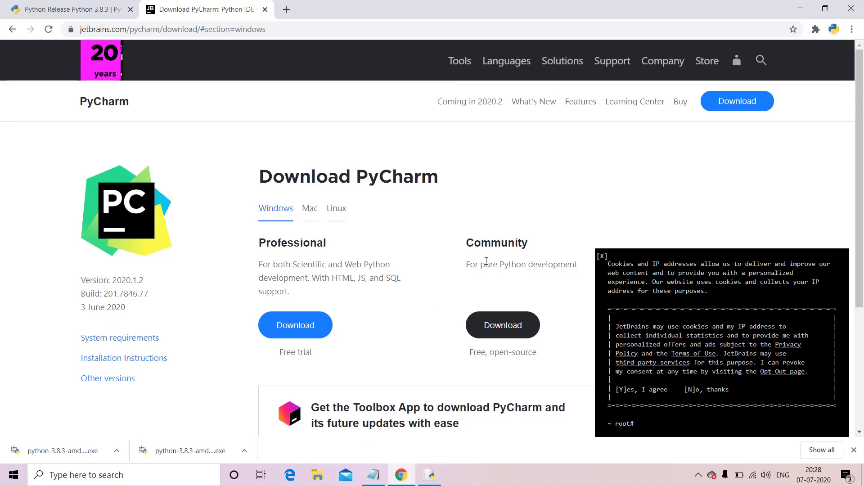
{"action": "double_click", "coordinate": [486, 262]}
{"action": "left_click", "coordinate": [487, 264]}
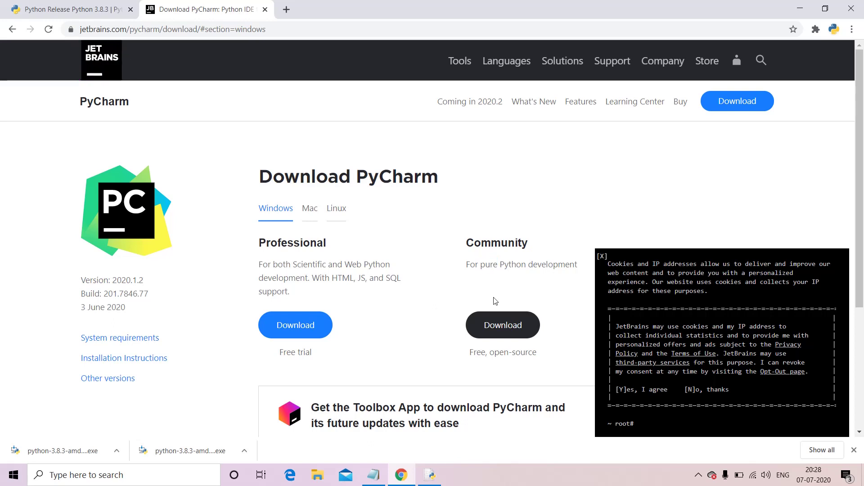
{"action": "left_click", "coordinate": [495, 320]}
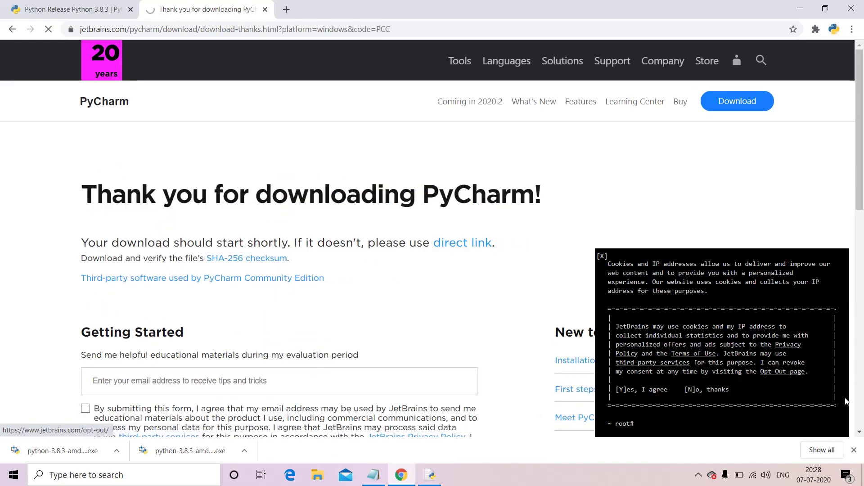
{"action": "scroll", "coordinate": [857, 425], "scroll_direction": "down", "scroll_amount": 2}
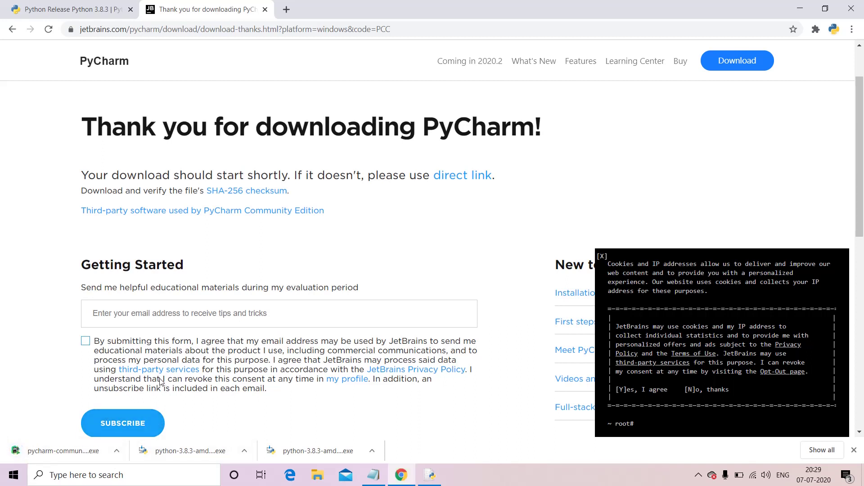
- Run the downloaded PyCharm Community installer and accept the default destination folder
{"action": "left_click", "coordinate": [117, 451]}
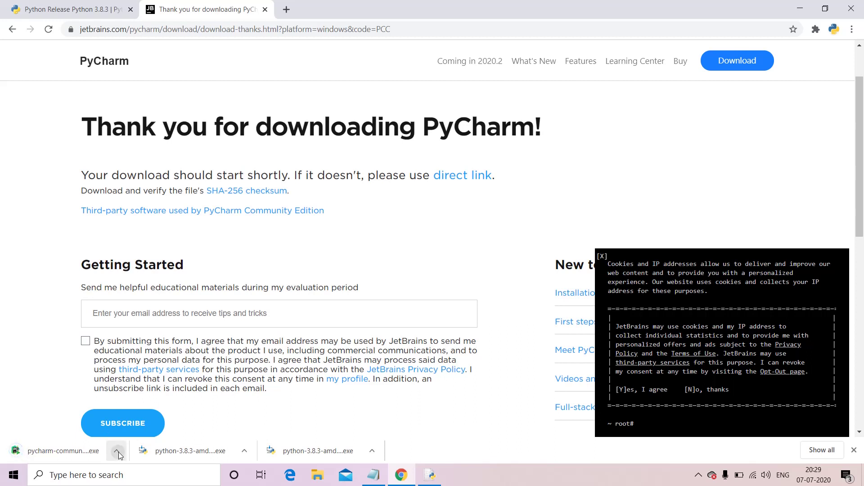
{"action": "left_click", "coordinate": [150, 378]}
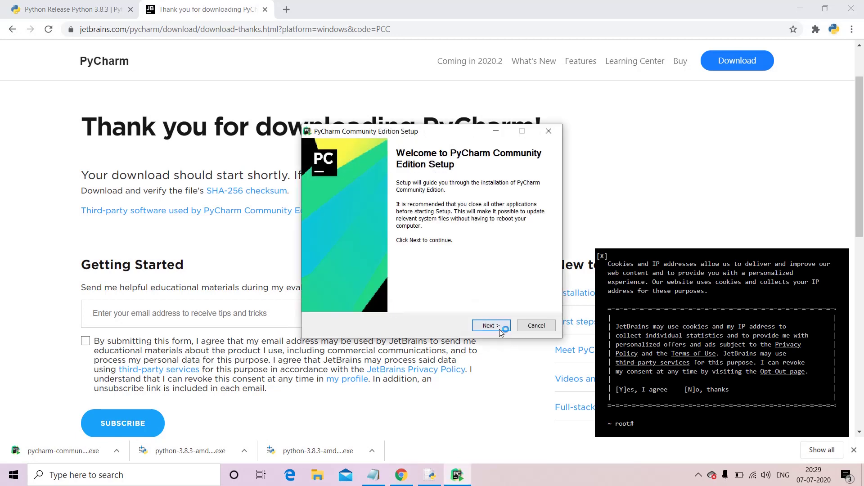
{"action": "left_click", "coordinate": [491, 325]}
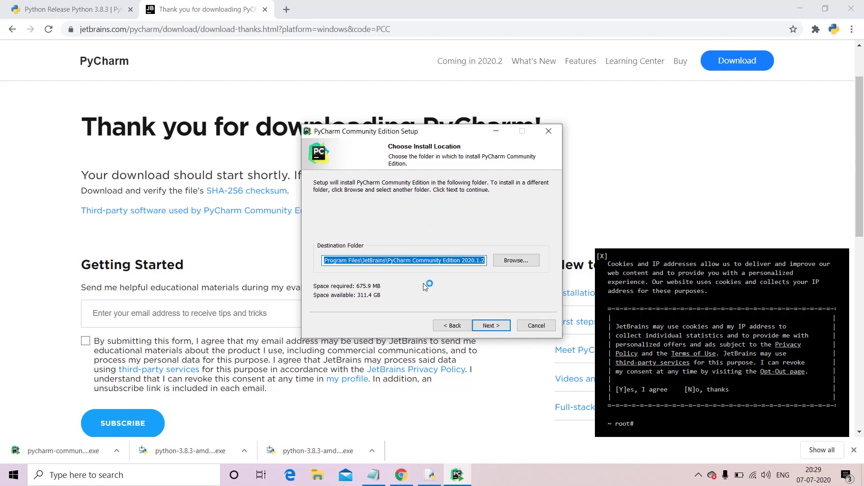
{"action": "left_click", "coordinate": [488, 325]}
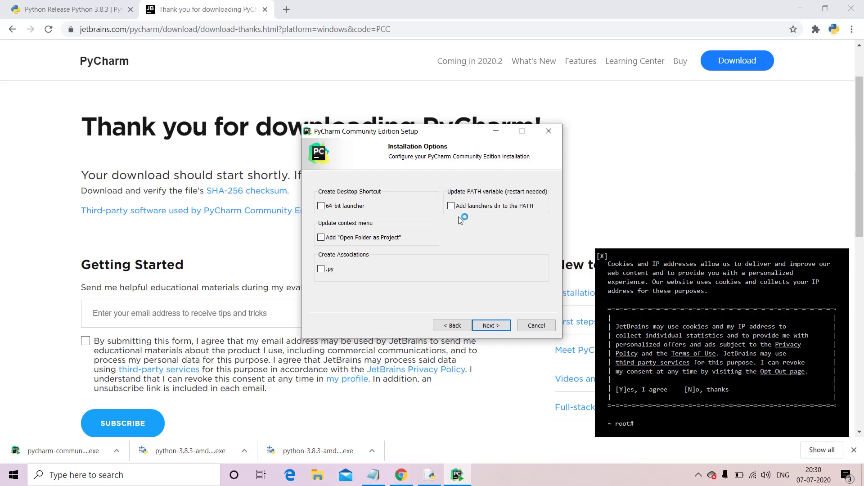
- Enable the 64-bit launcher desktop shortcut, "Open Folder as Project", the .py association and adding the launchers dir to the PATH
{"action": "left_click", "coordinate": [322, 207]}
{"action": "left_click", "coordinate": [451, 206]}
{"action": "left_click", "coordinate": [452, 206]}
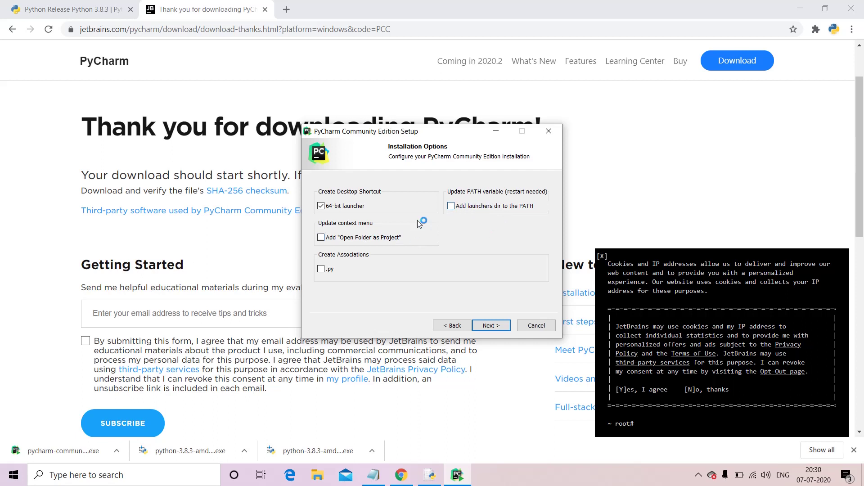
{"action": "left_click", "coordinate": [321, 238]}
{"action": "left_click", "coordinate": [323, 270]}
{"action": "left_click", "coordinate": [452, 207]}
- Install PyCharm Community Edition and finish the setup with the option to manually reboot later
{"action": "left_click", "coordinate": [492, 327]}
{"action": "left_click", "coordinate": [492, 326]}
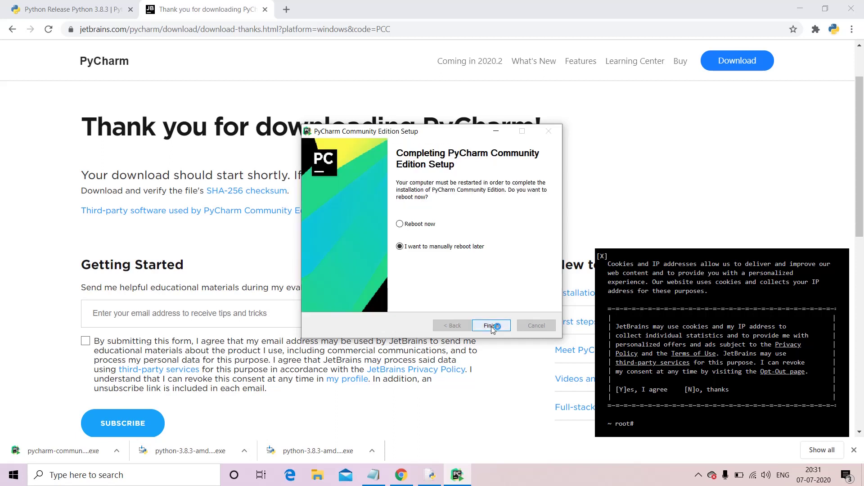
{"action": "left_click", "coordinate": [492, 326]}
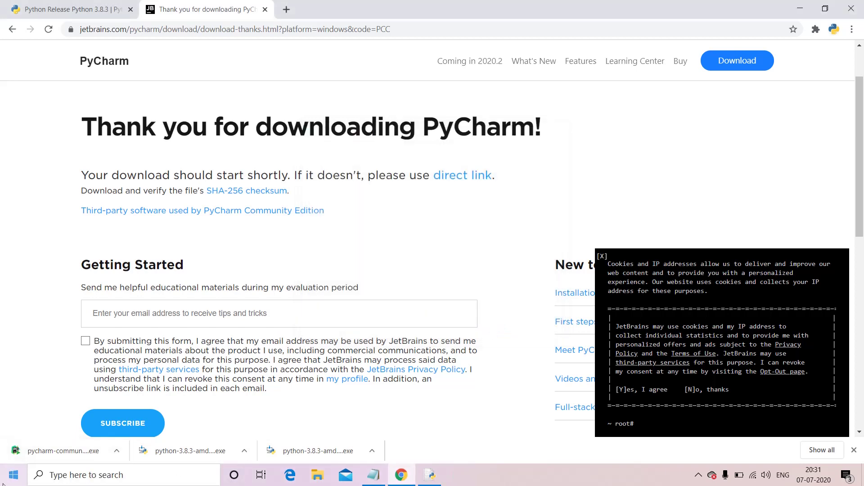
- Find and launch PyCharm Community Edition 2020.1.2 from Windows search, without importing any settings
{"action": "key", "text": "super"}
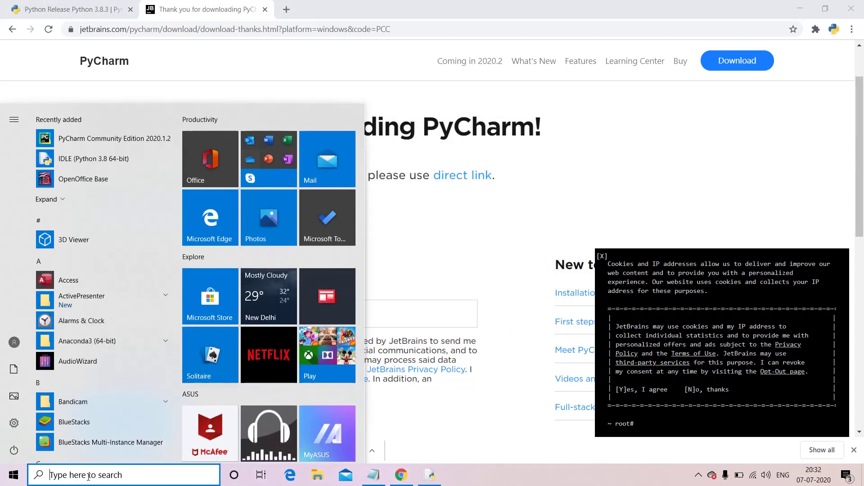
{"action": "left_click", "coordinate": [88, 476]}
{"action": "type", "text": "PY"}
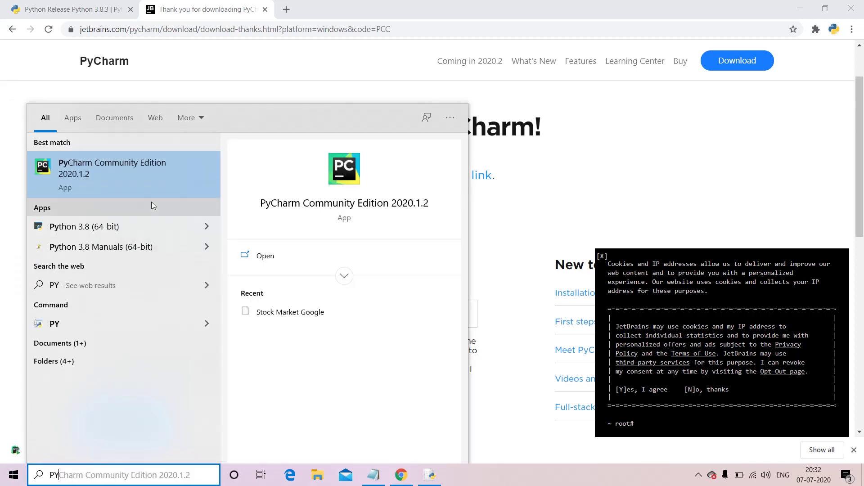
{"action": "left_click", "coordinate": [147, 178]}
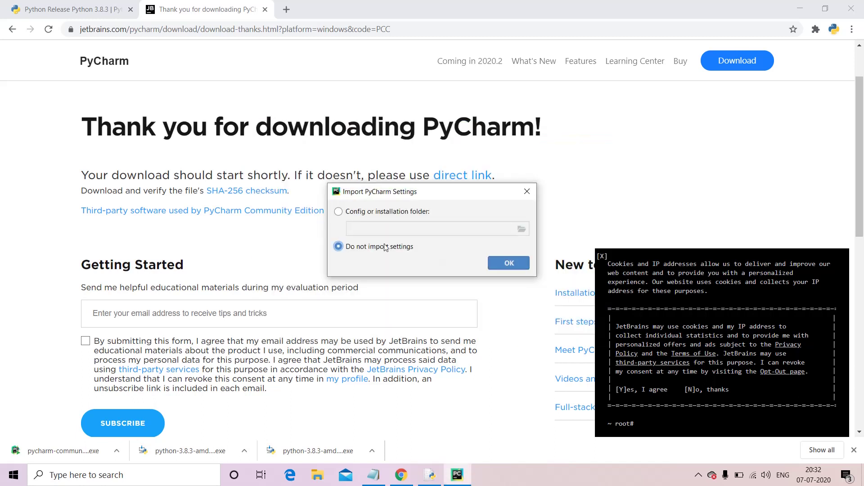
{"action": "left_click", "coordinate": [510, 267]}
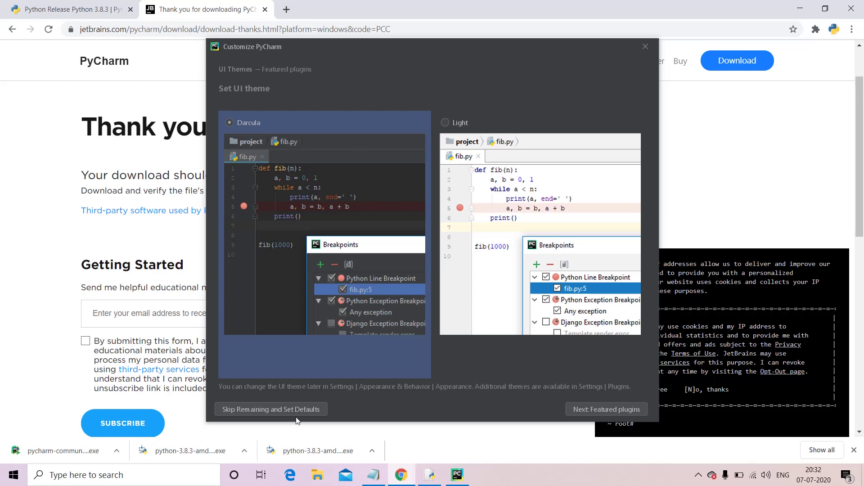
- Choose the Darcula UI theme and start using PyCharm without installing any featured plugins
{"action": "left_click", "coordinate": [290, 299]}
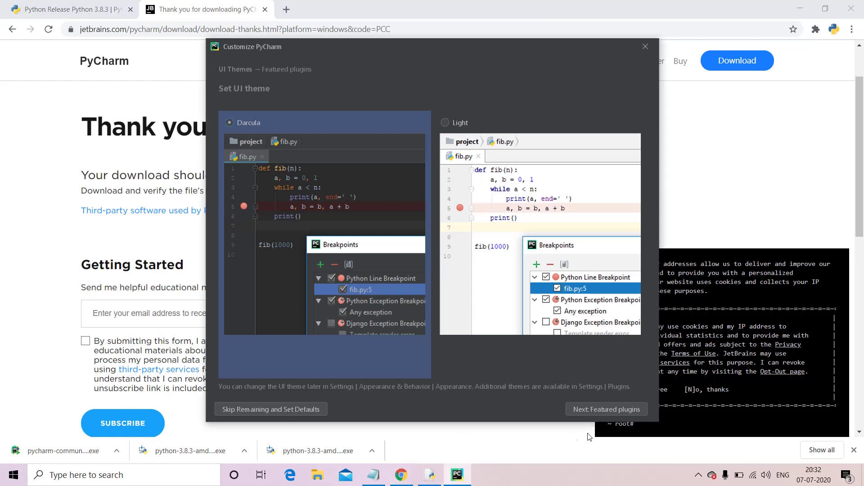
{"action": "left_click", "coordinate": [593, 404]}
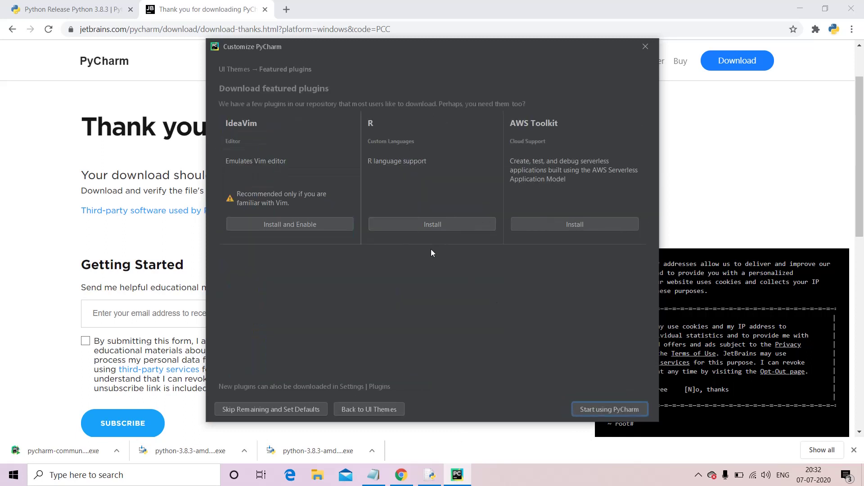
{"action": "left_click", "coordinate": [585, 412]}
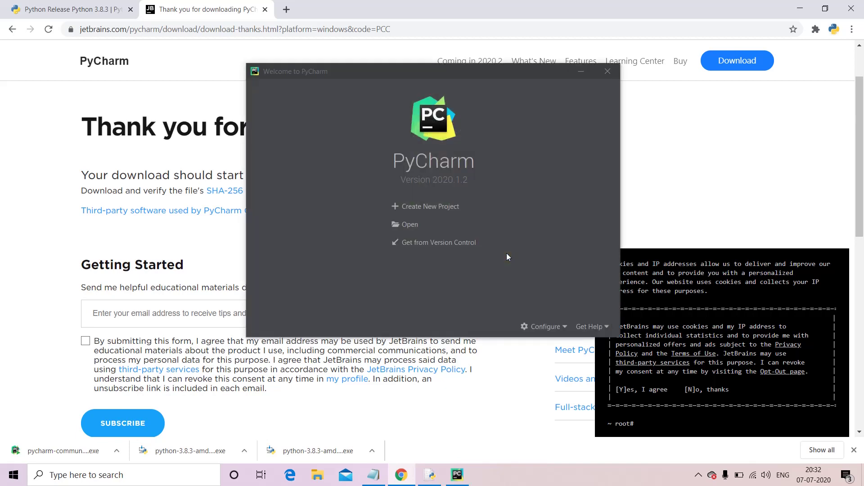
- Create a new project named PYTHON1 in the PycharmProjects folder with a new Virtualenv environment, and close the Tip of the Day
{"action": "left_click", "coordinate": [439, 213]}
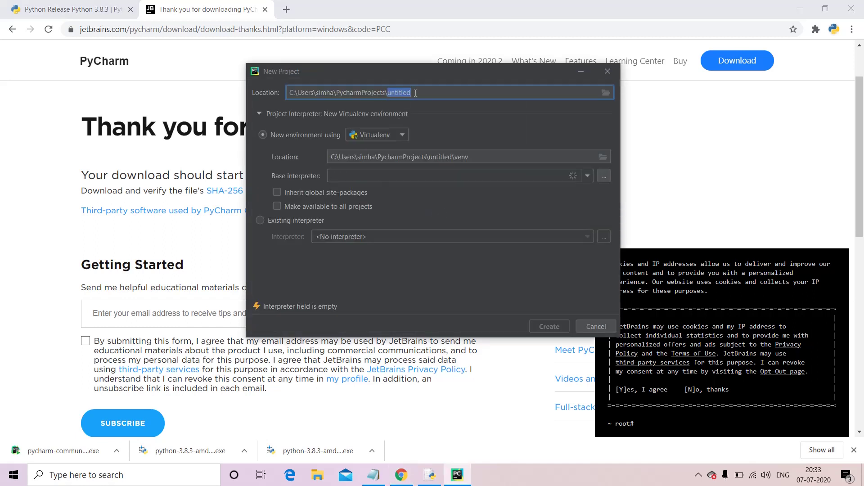
{"action": "key", "text": "BackSpace"}
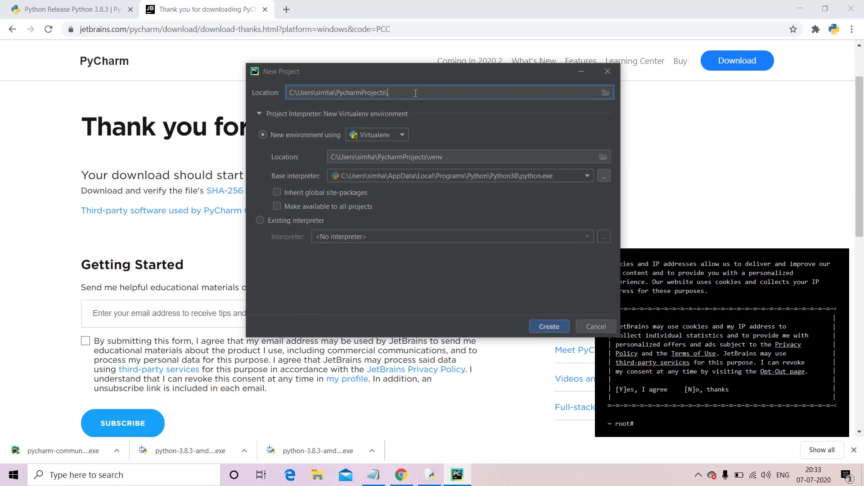
{"action": "type", "text": "PYTHON1"}
{"action": "left_click", "coordinate": [552, 331]}
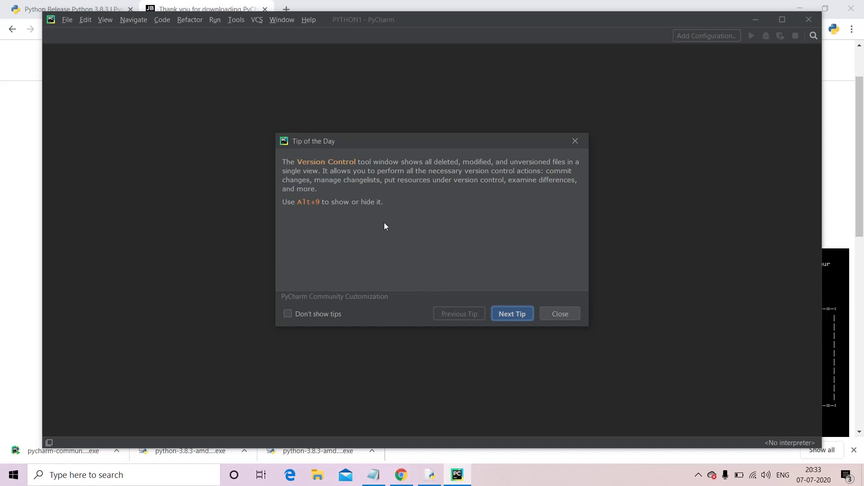
{"action": "left_click", "coordinate": [575, 314]}
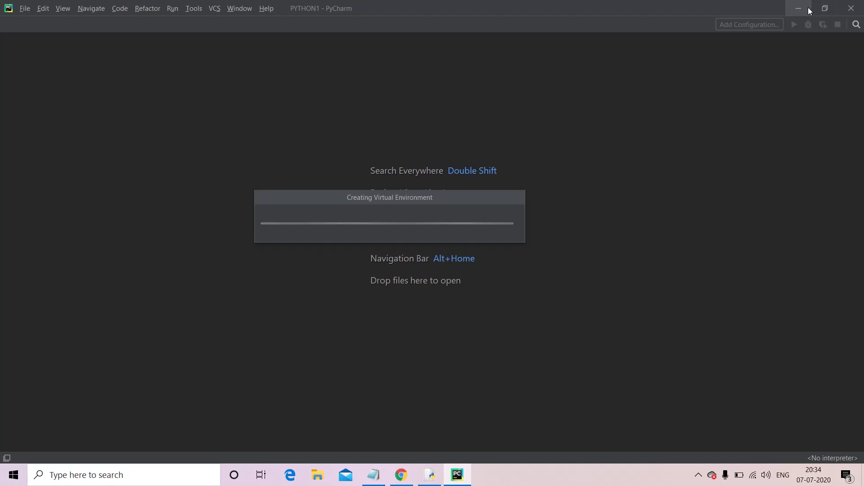
{"action": "left_click", "coordinate": [826, 8]}
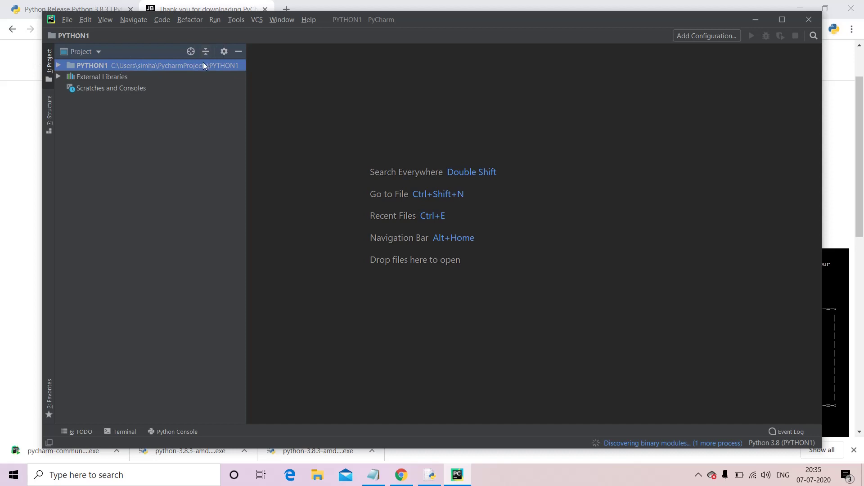
- Create a new Python file named FIRST_PROJECT in the PYTHON1 project folder
{"action": "left_click", "coordinate": [199, 76]}
{"action": "right_click", "coordinate": [199, 77]}
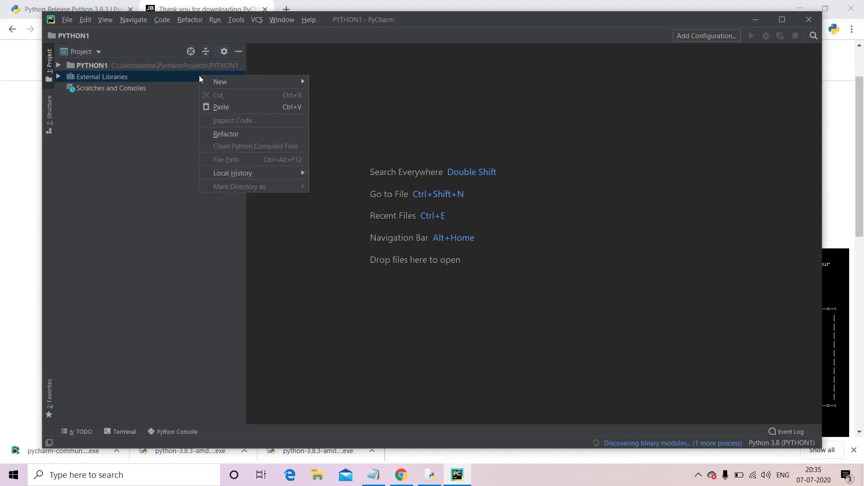
{"action": "left_click", "coordinate": [199, 66]}
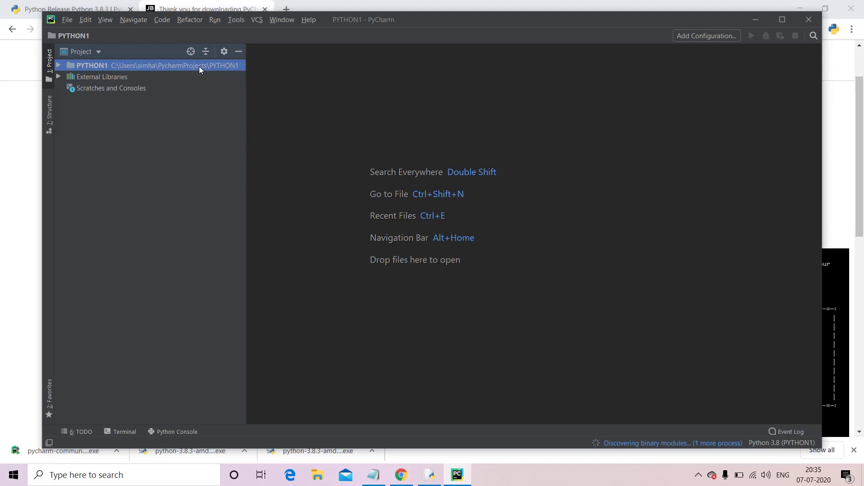
{"action": "right_click", "coordinate": [199, 66]}
{"action": "mouse_move", "coordinate": [214, 69]}
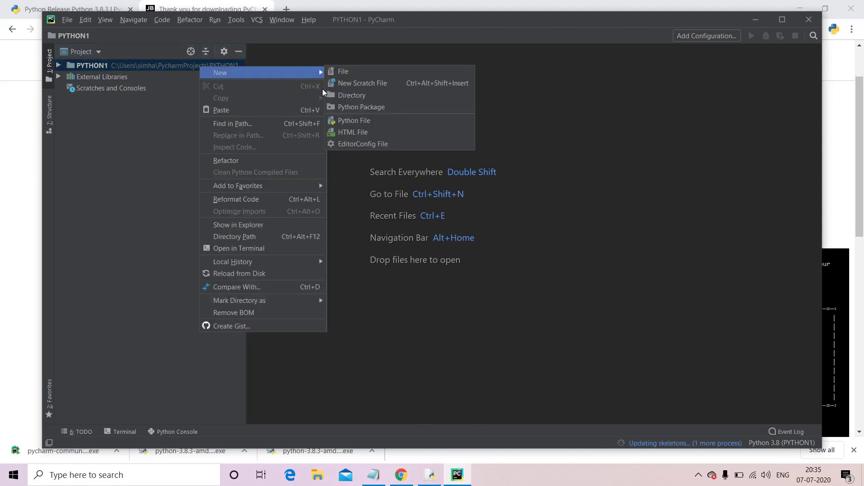
{"action": "left_click", "coordinate": [349, 122]}
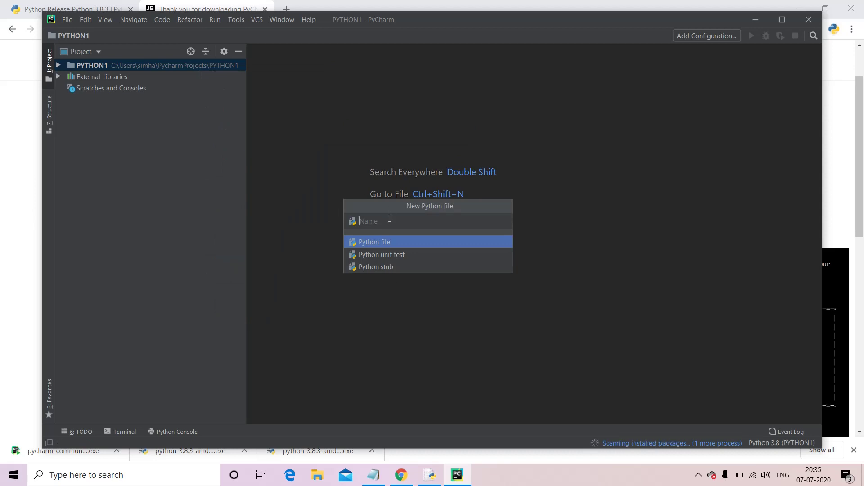
{"action": "type", "text": "FIRT"}
{"action": "key", "text": "BackSpace"}
{"action": "type", "text": "ST_PROJECT"}
{"action": "key", "text": "Return"}
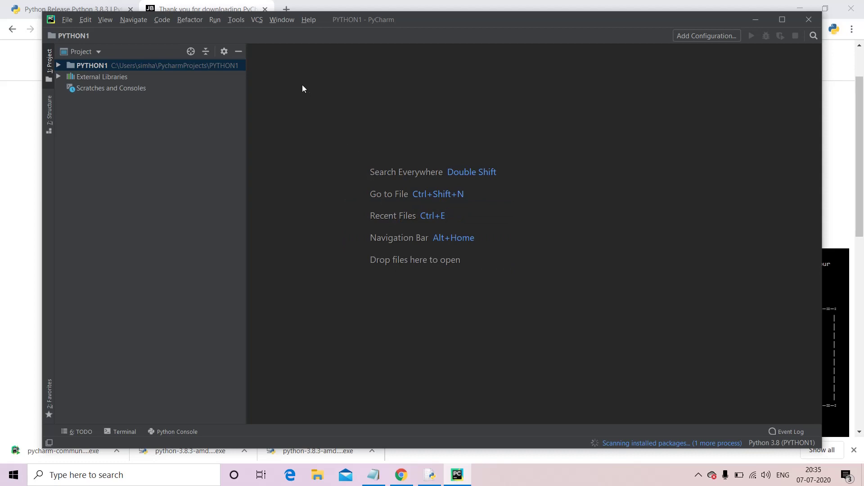